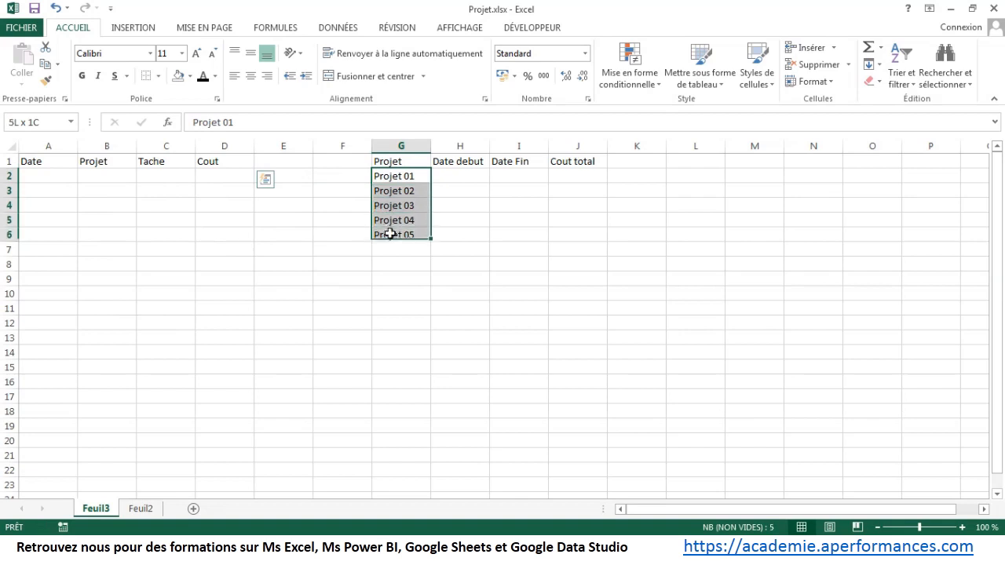
# Step: Convert the header range A1:D1 into a table whose first row contains the headers
pyautogui.click(44, 163)
pyautogui.click(133, 27)
pyautogui.click(146, 63)
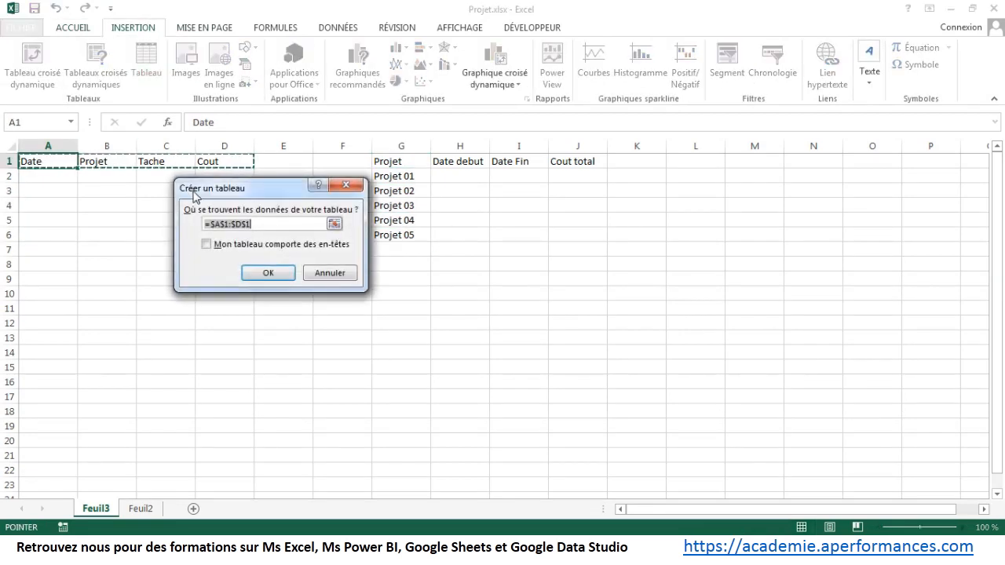
pyautogui.click(206, 244)
pyautogui.click(267, 274)
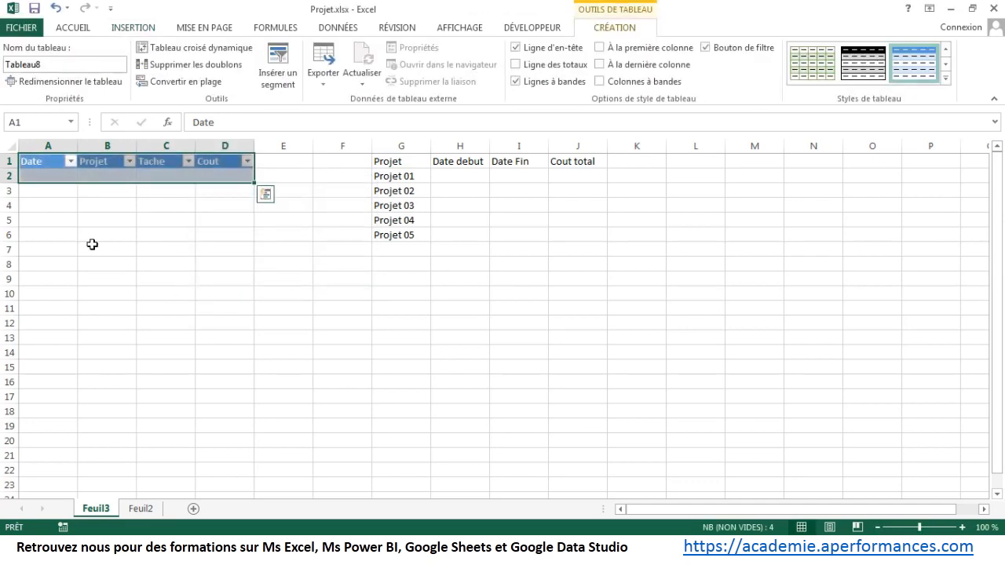
# Step: Add a list data validation to cell B2 in the Projet column using $G$2:$G$6 as source, and check its drop-down list
pyautogui.click(102, 175)
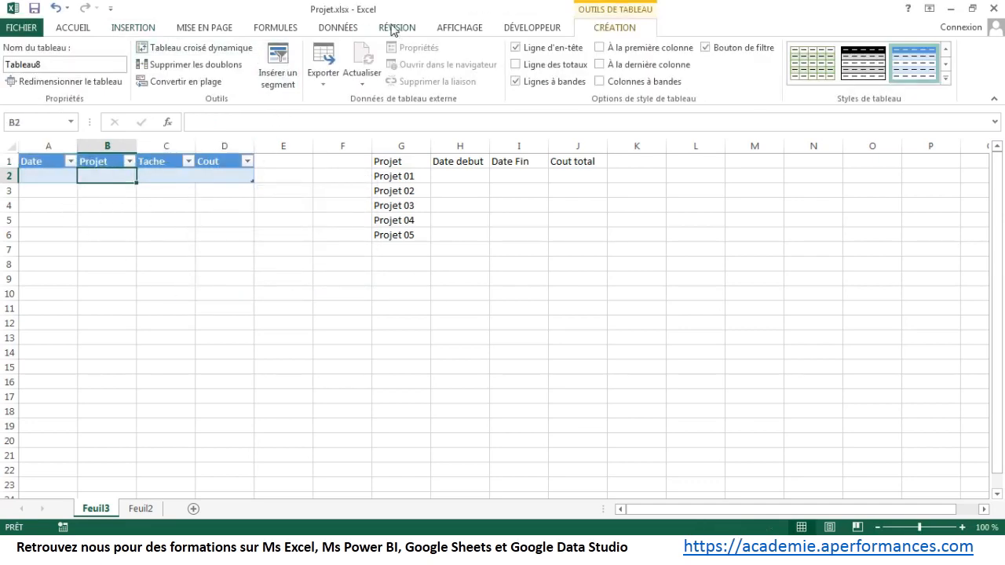
pyautogui.click(350, 28)
pyautogui.click(664, 56)
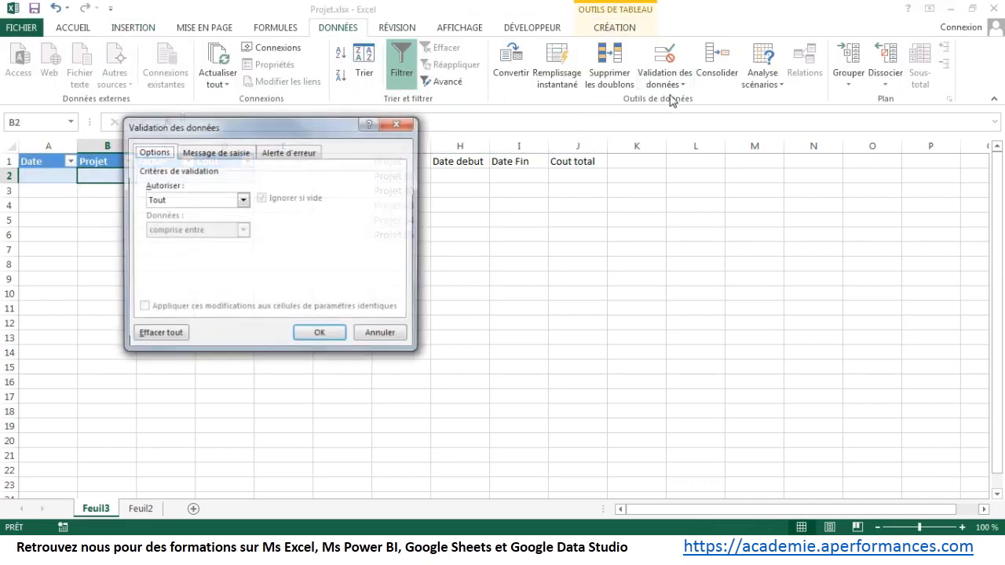
pyautogui.click(243, 201)
pyautogui.click(214, 246)
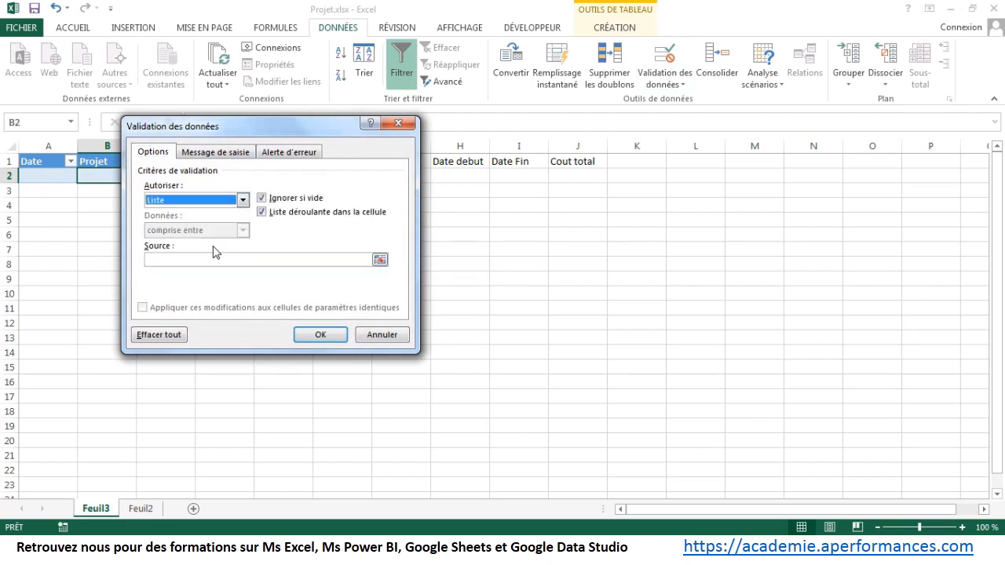
pyautogui.click(379, 260)
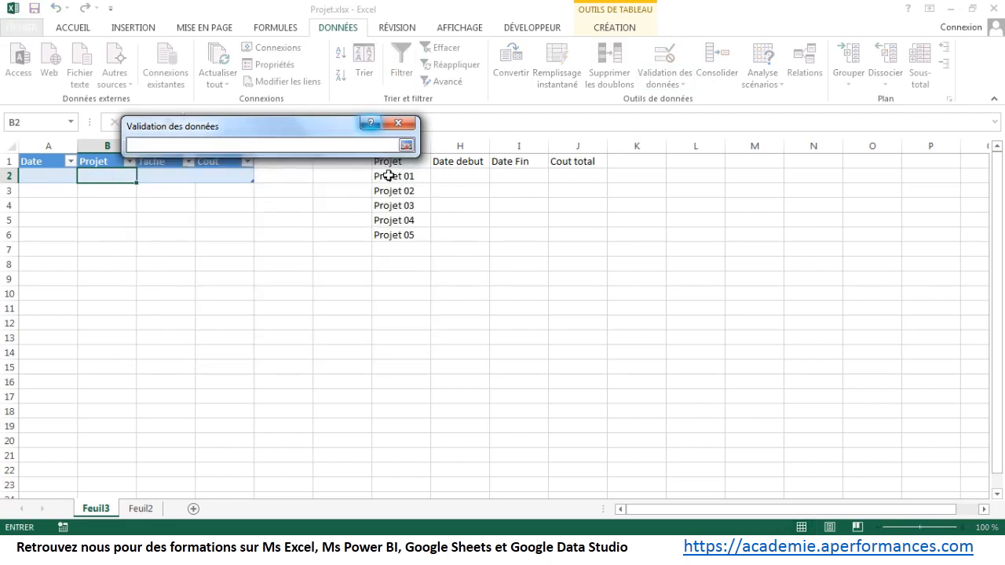
pyautogui.moveTo(376, 179); pyautogui.dragTo(401, 235)
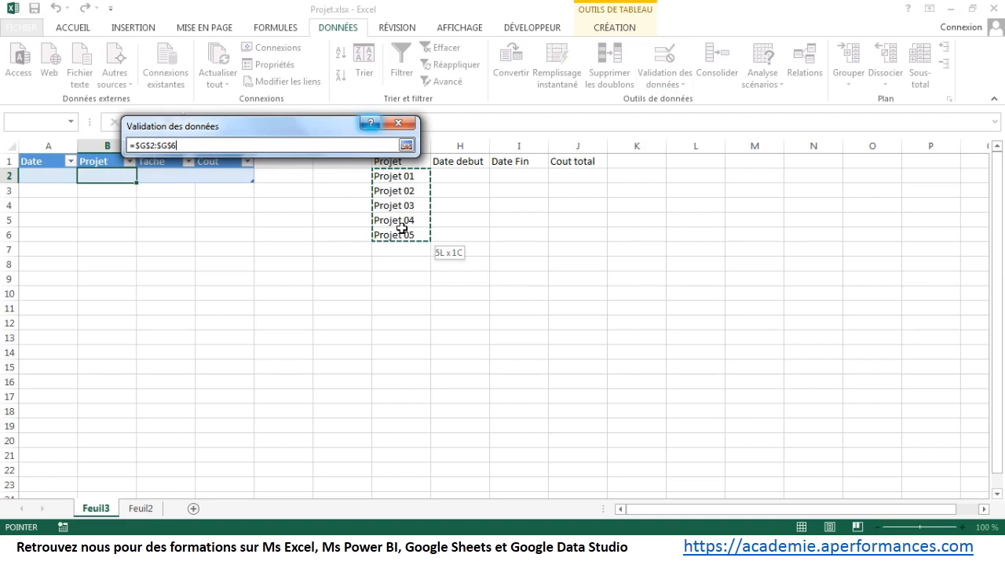
pyautogui.click(405, 145)
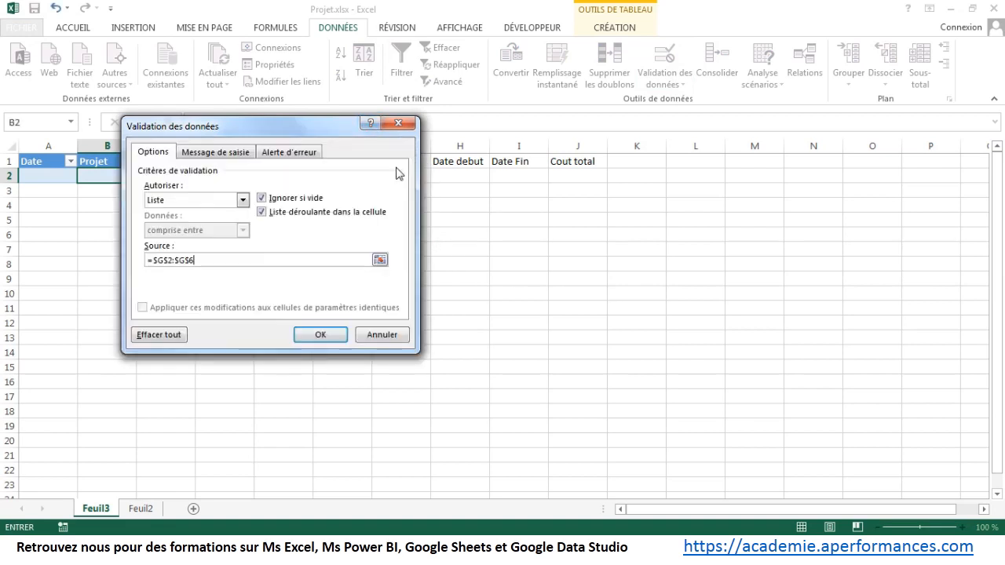
pyautogui.click(322, 336)
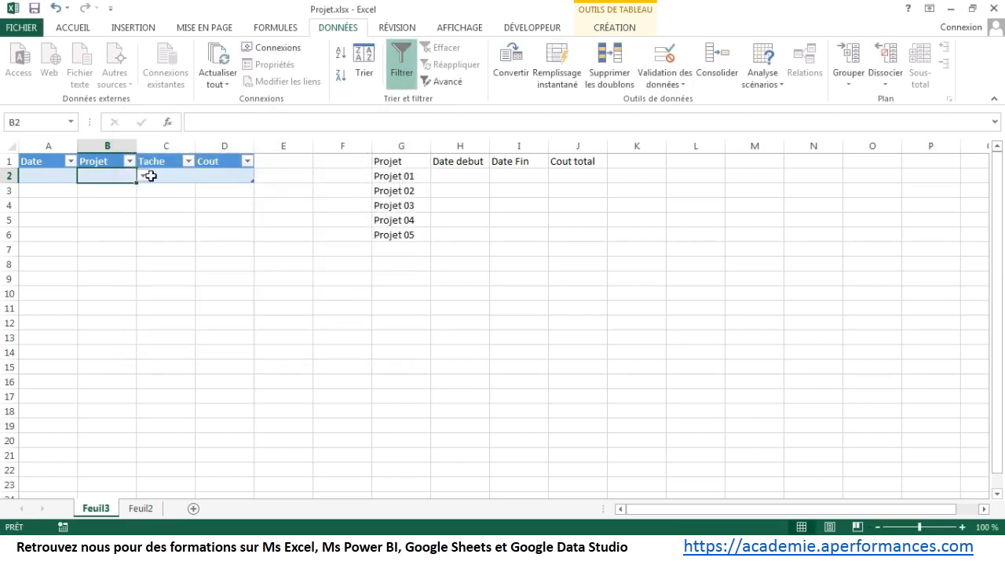
pyautogui.click(146, 176)
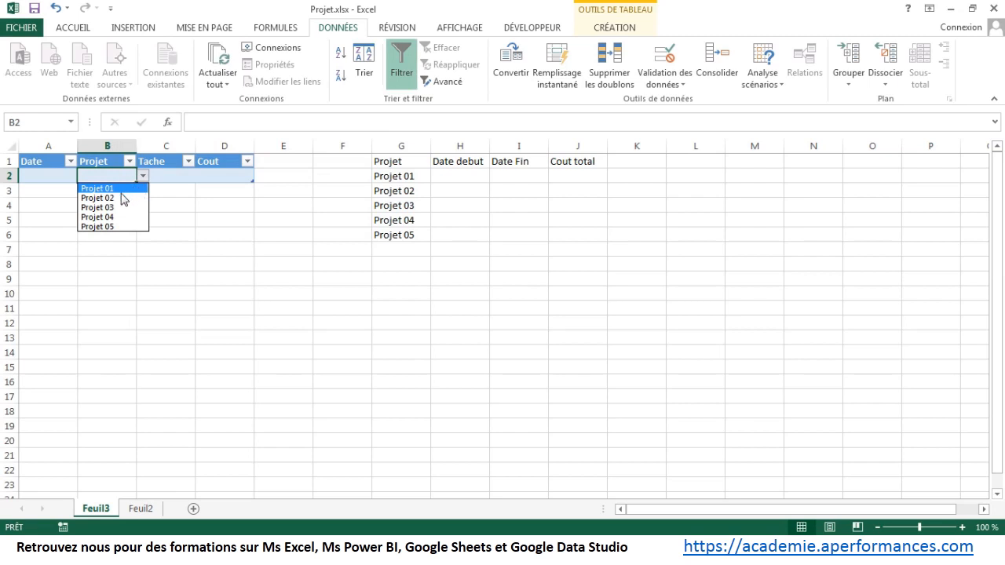
# Step: Copy A2:D6 from Feuil2 into the Feuil3 table at A2 as values only, and autofit columns A to D
pyautogui.click(53, 175)
pyautogui.click(52, 175)
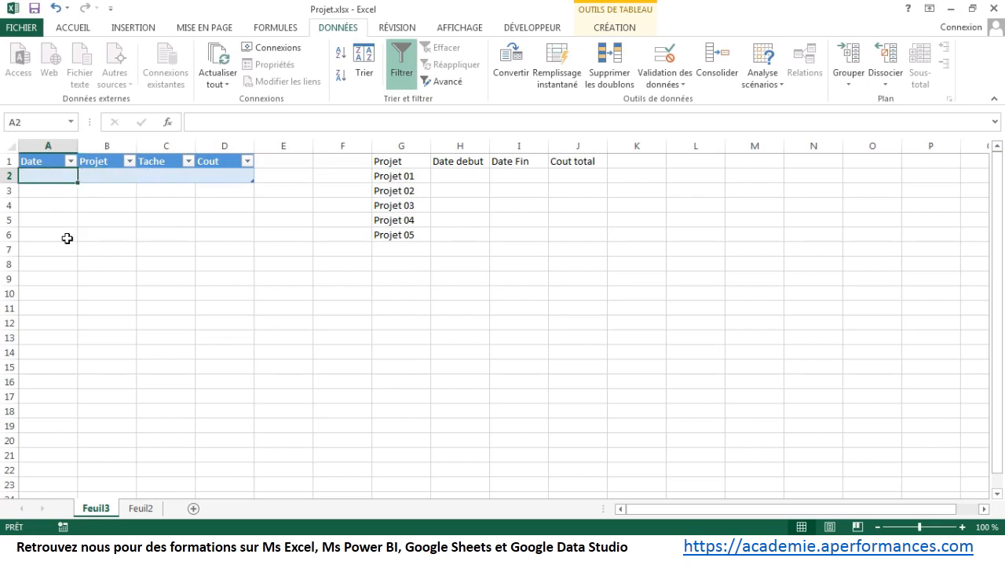
pyautogui.click(141, 509)
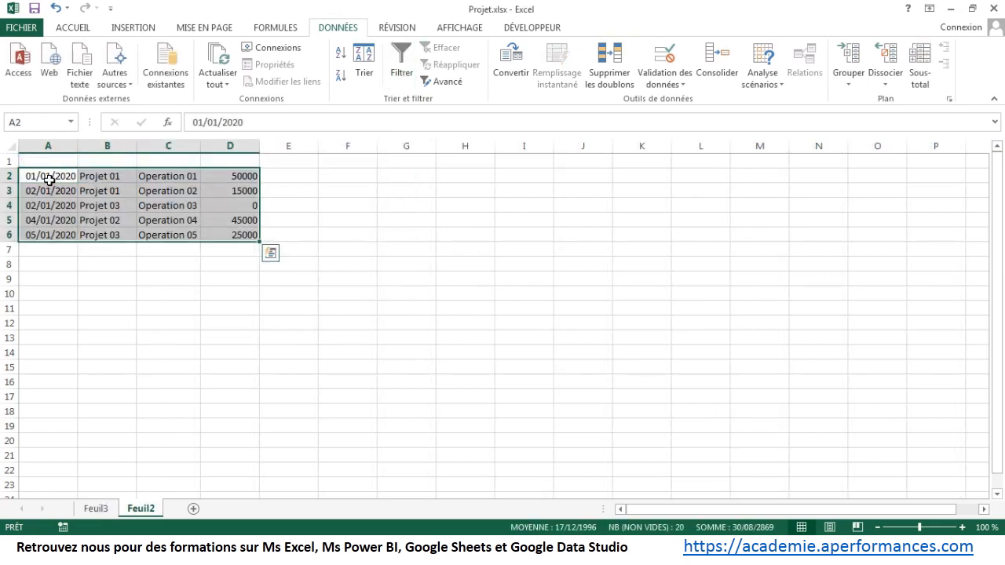
pyautogui.moveTo(47, 177); pyautogui.dragTo(232, 235)
pyautogui.hotkey('ctrl', 'c')
pyautogui.click(96, 509)
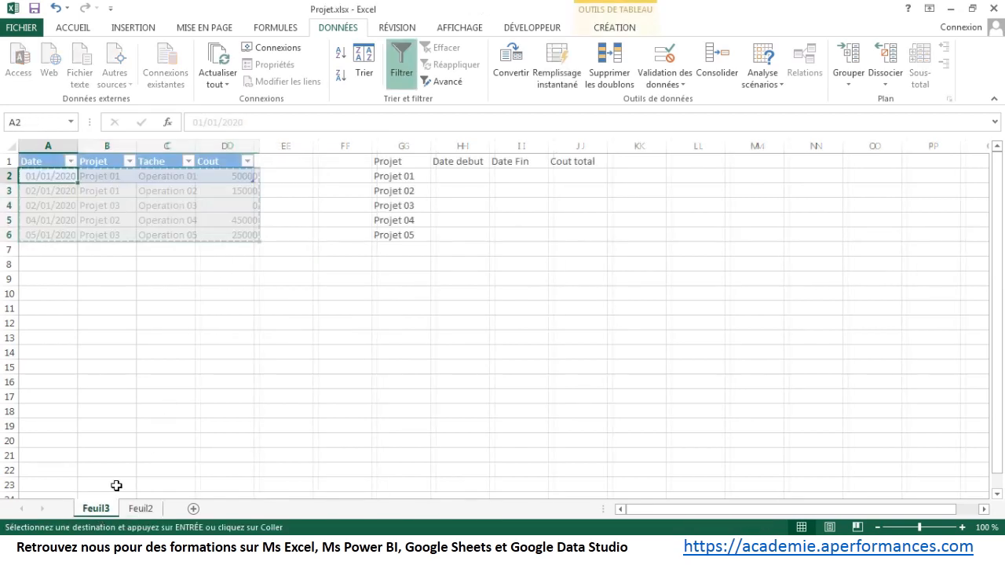
pyautogui.rightClick(55, 176)
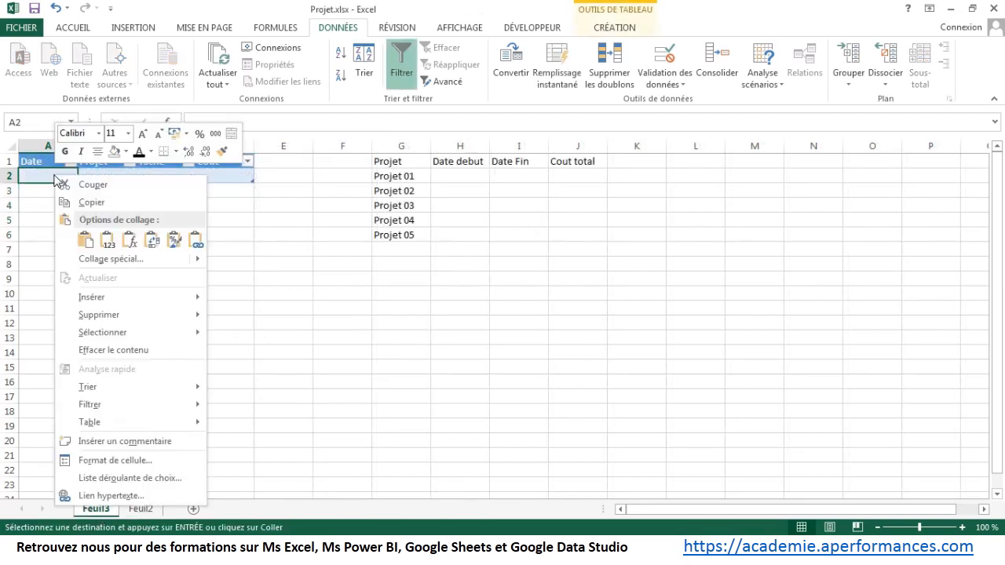
pyautogui.click(107, 243)
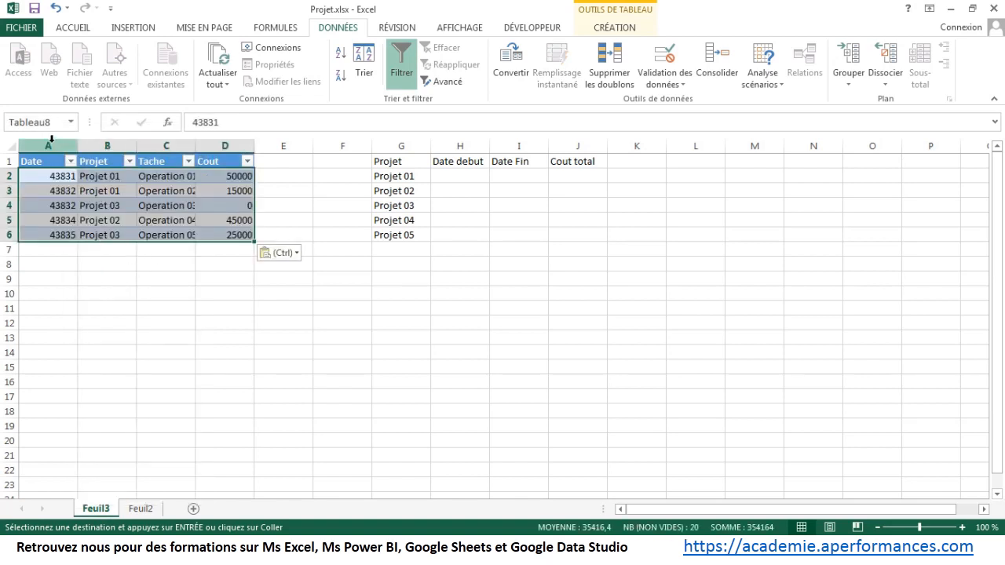
pyautogui.moveTo(51, 139); pyautogui.dragTo(227, 145)
pyautogui.doubleClick(255, 146)
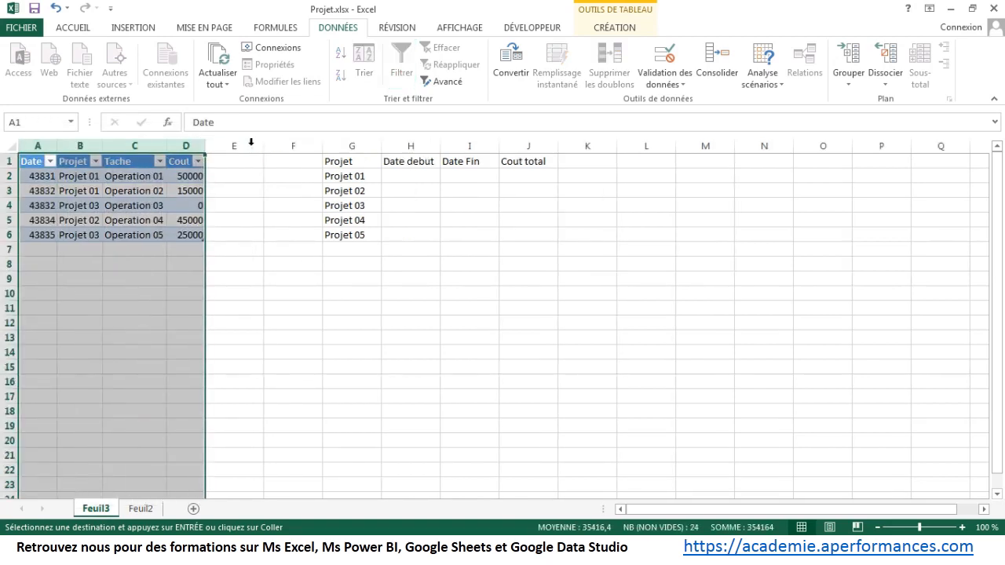
# Step: Format the Date column as short date and the Cout column with the thousands separator style
pyautogui.click(47, 176)
pyautogui.click(37, 145)
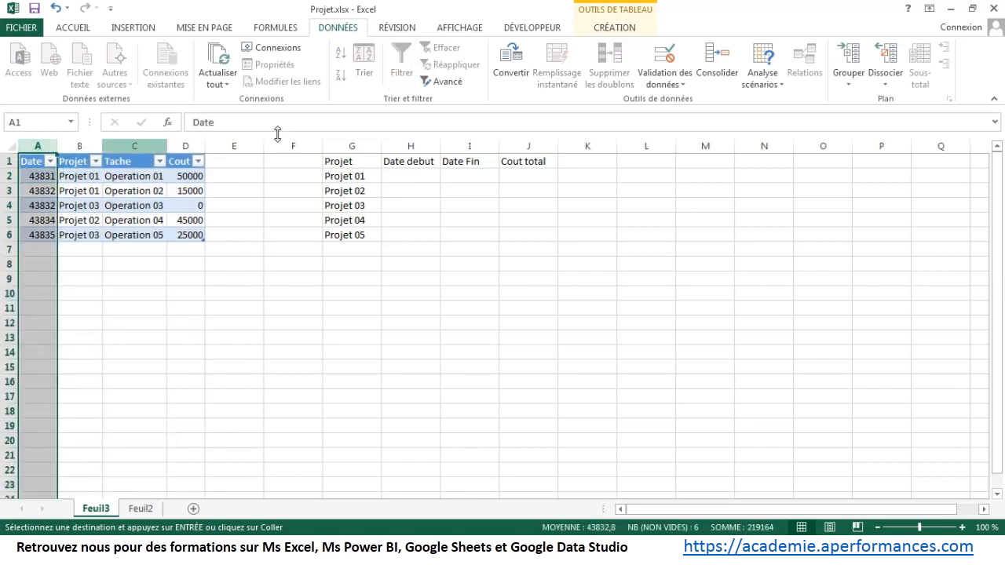
pyautogui.click(75, 24)
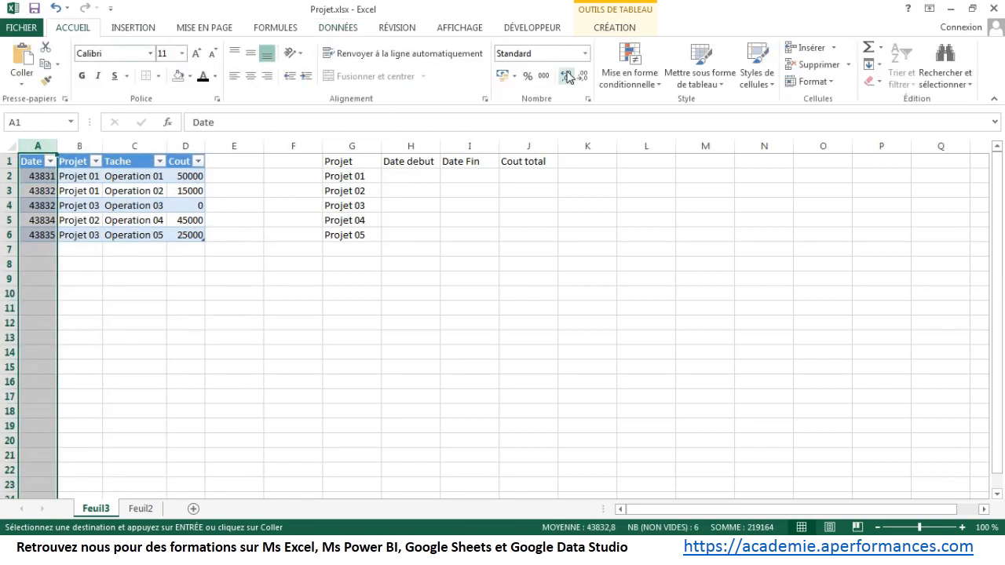
pyautogui.click(585, 53)
pyautogui.click(559, 207)
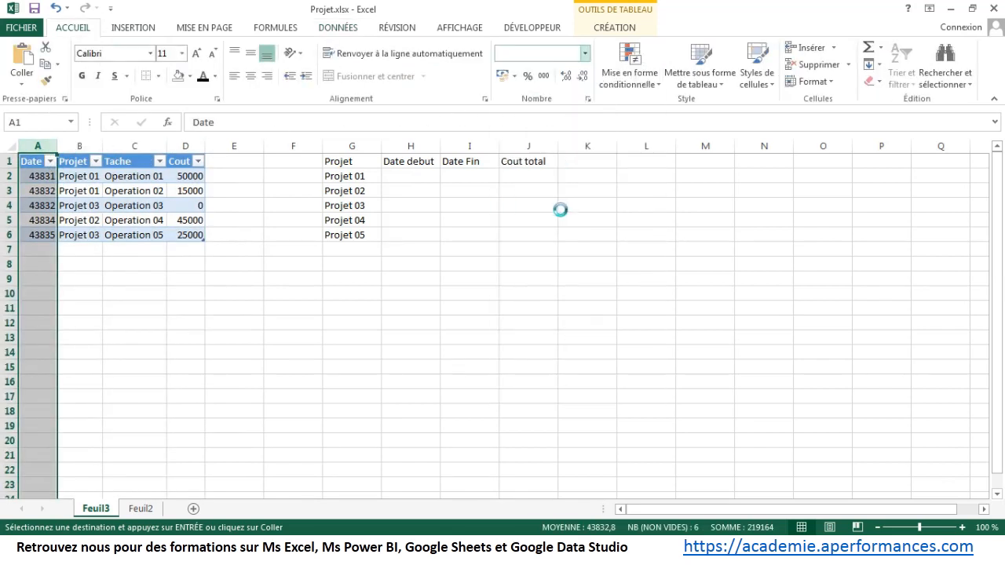
pyautogui.click(202, 146)
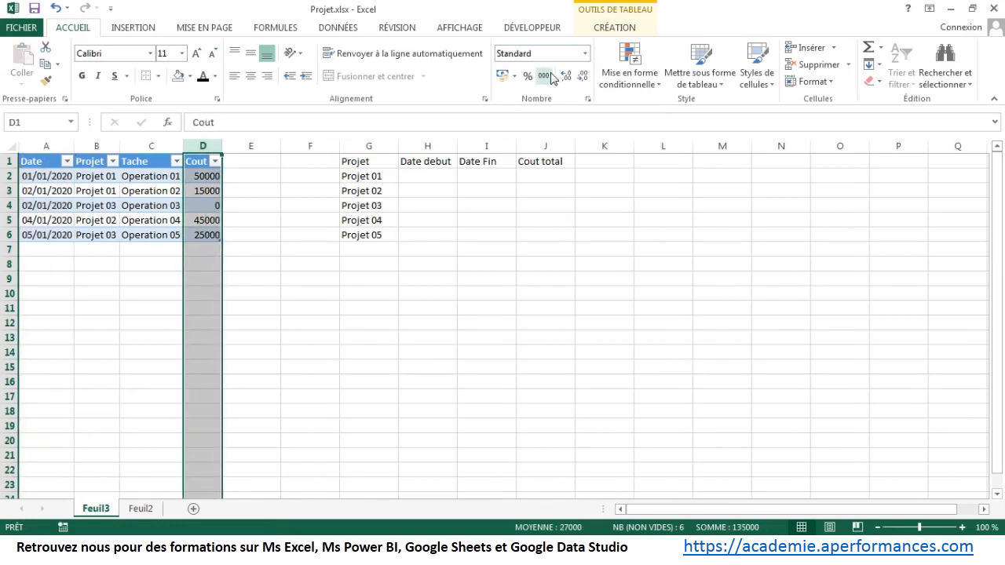
pyautogui.click(543, 76)
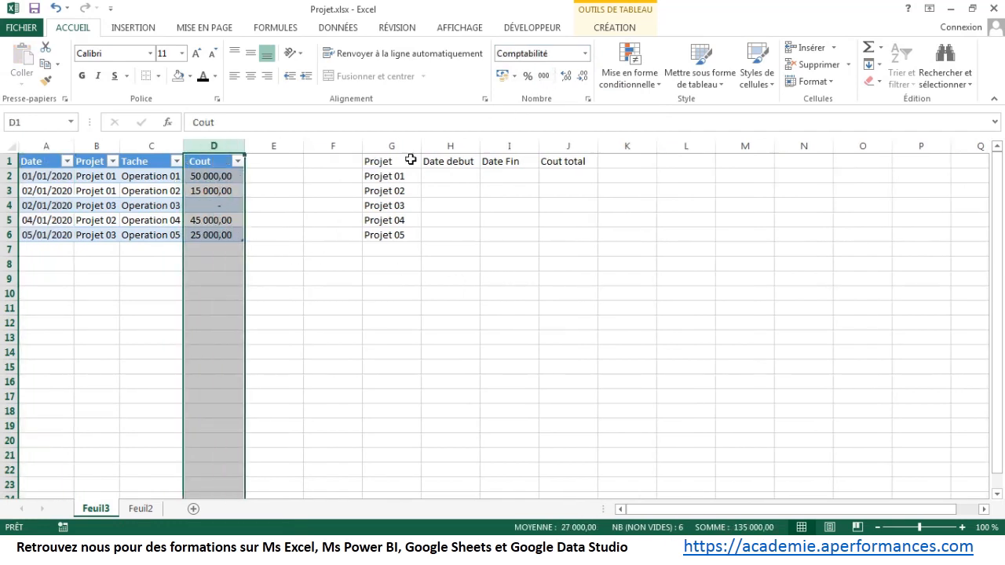
# Step: Rename the table holding the Date, Projet, Tache and Cout columns to "projet"
pyautogui.click(107, 173)
pyautogui.click(628, 28)
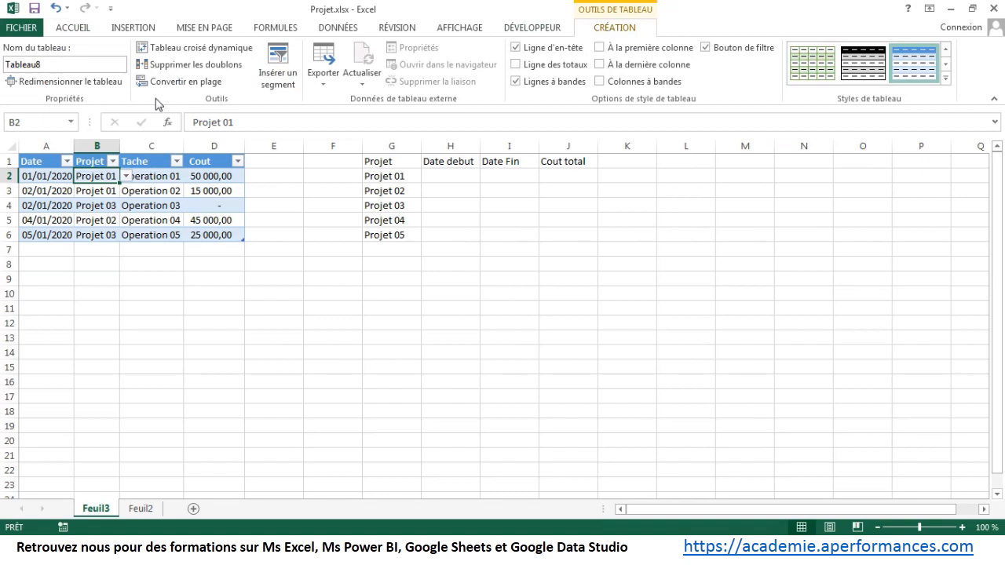
pyautogui.click(100, 65)
pyautogui.write('projet')
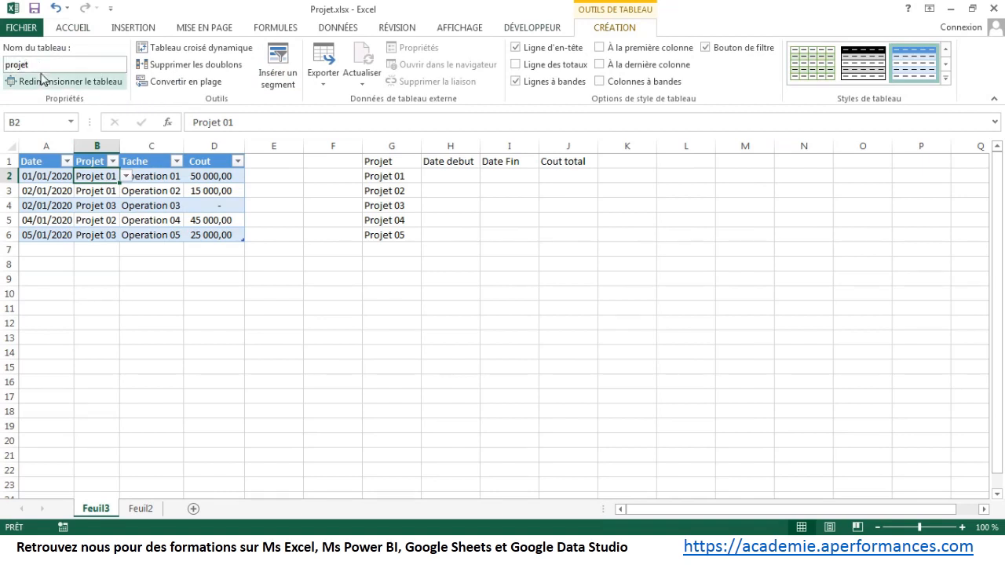
# Step: Enter the array formula =SIERREUR(MIN(SI(projet[Projet]=G2;projet[Date];"-"));"-") in H2 as the start date of Projet 01
pyautogui.click(443, 176)
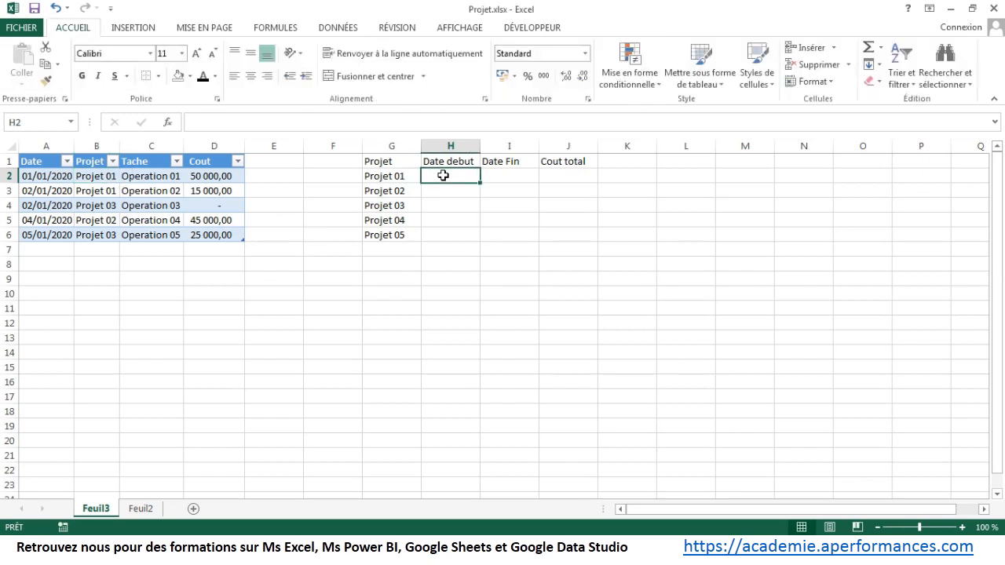
pyautogui.write('=sie')
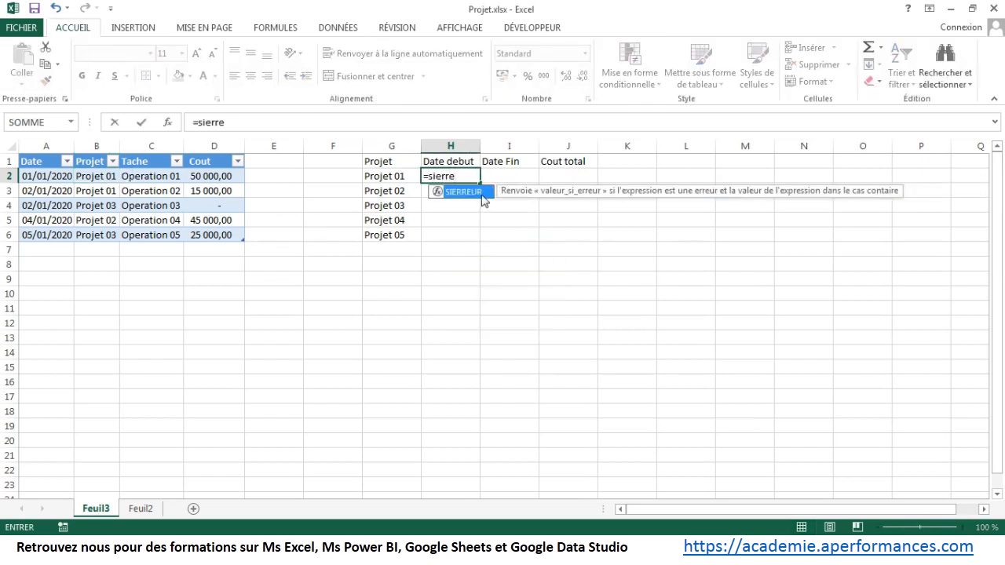
pyautogui.write('rre')
pyautogui.doubleClick(482, 196)
pyautogui.write('mi')
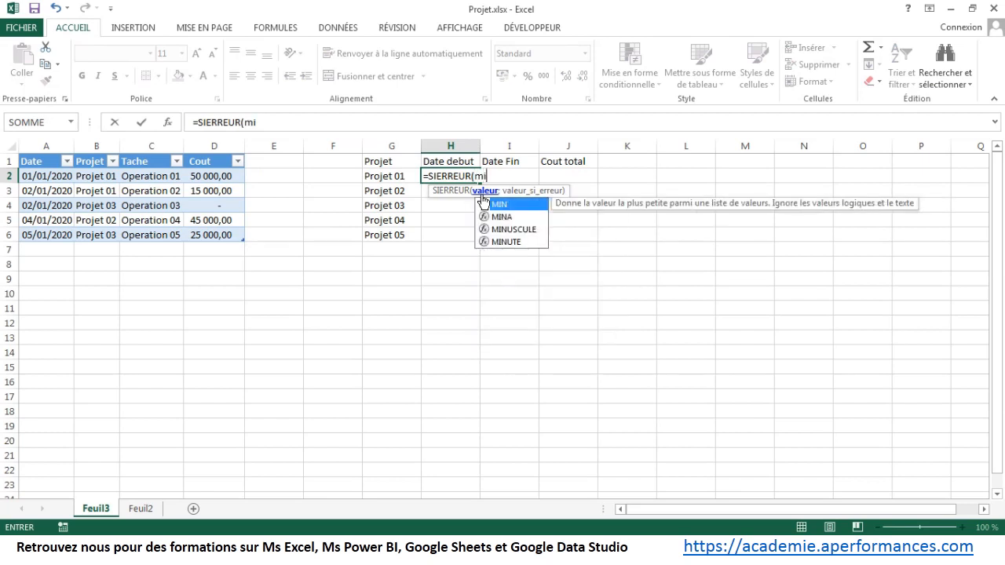
pyautogui.write('n(si(')
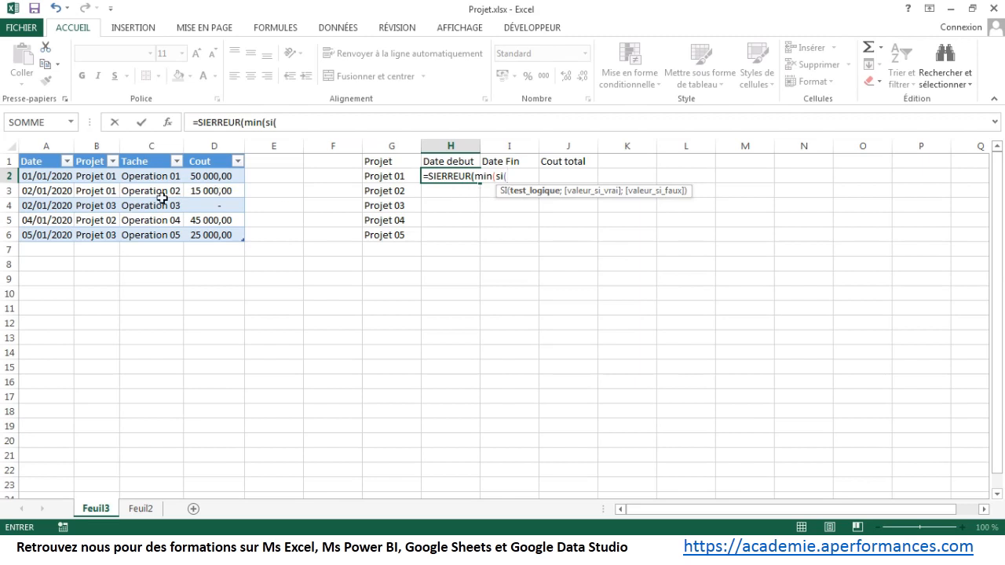
pyautogui.moveTo(102, 177); pyautogui.dragTo(105, 232)
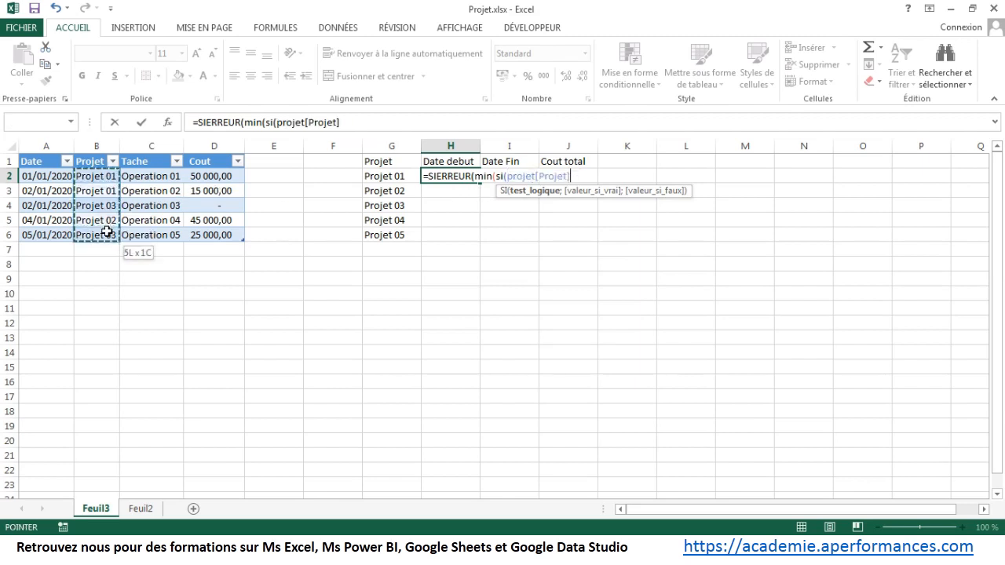
pyautogui.write('=')
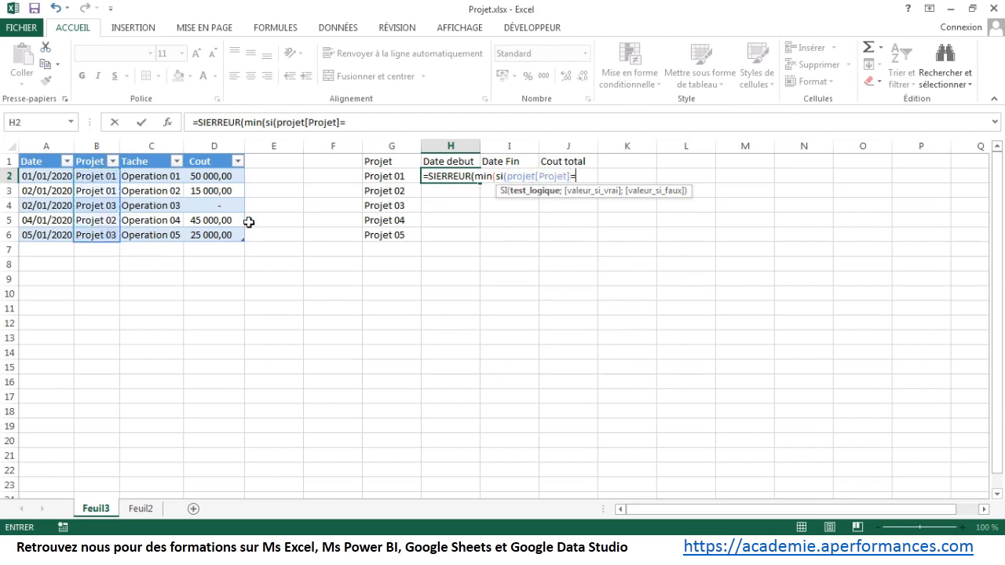
pyautogui.click(390, 177)
pyautogui.write(';')
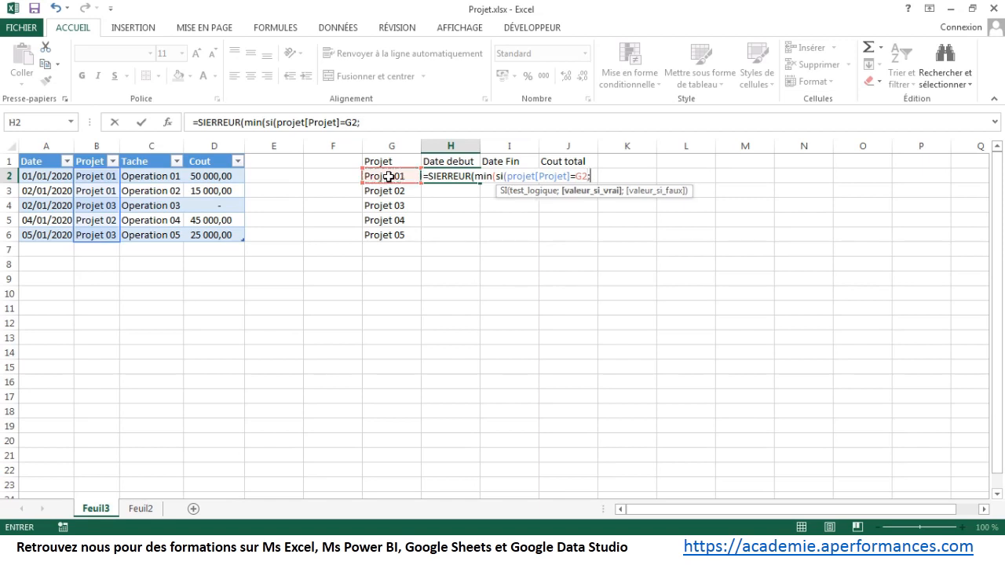
pyautogui.moveTo(47, 177); pyautogui.dragTo(59, 236)
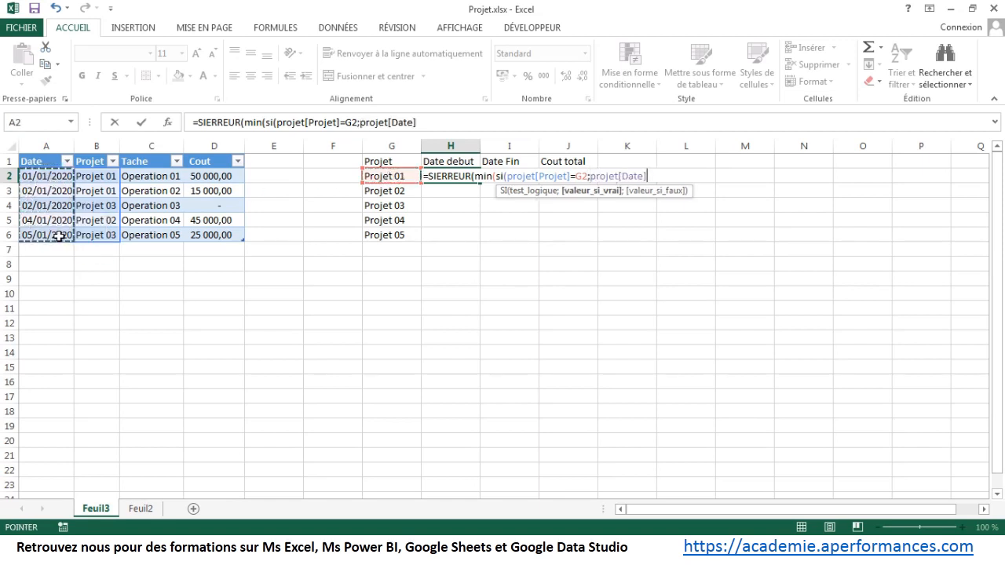
pyautogui.write(';"-')
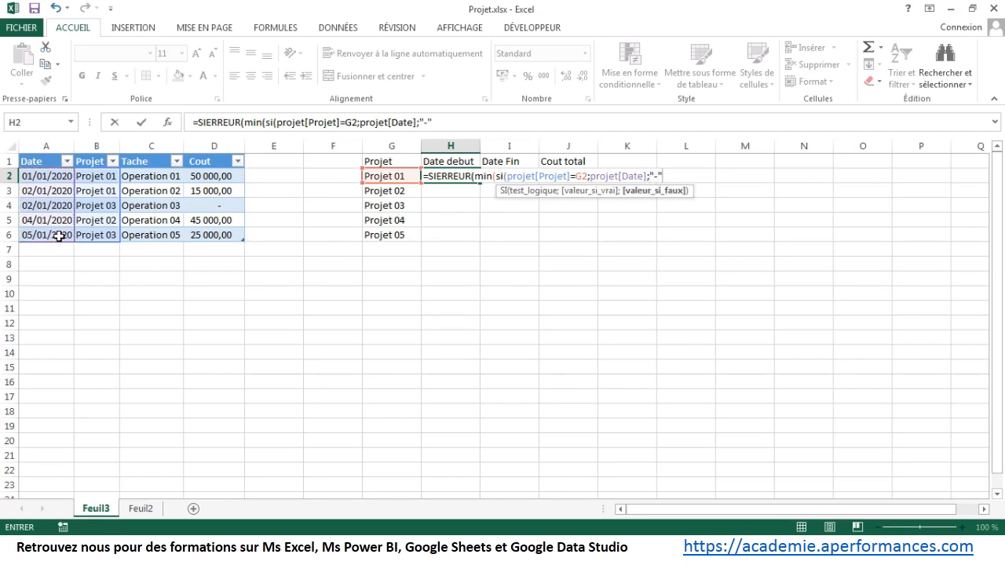
pyautogui.write('"))')
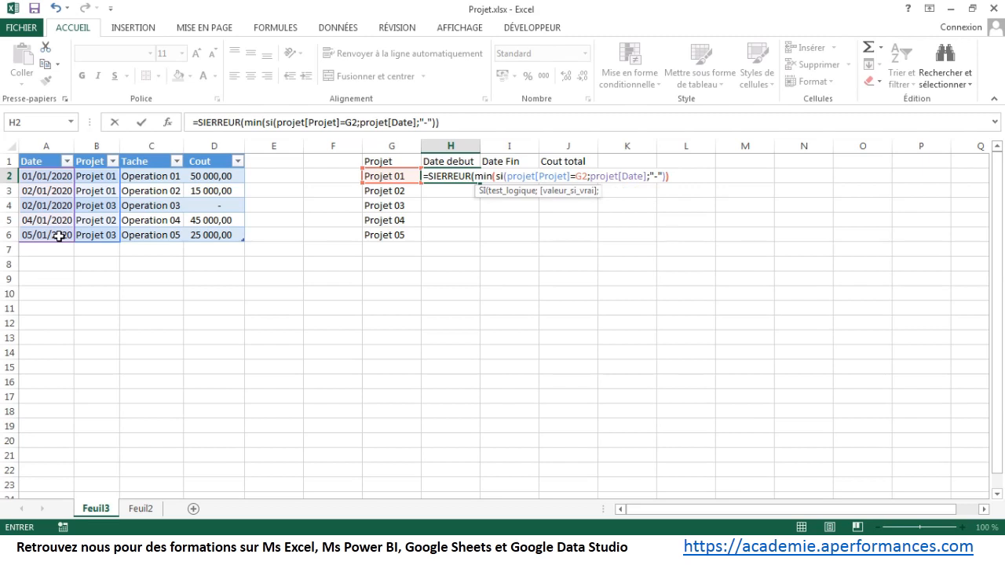
pyautogui.write(');"-")')
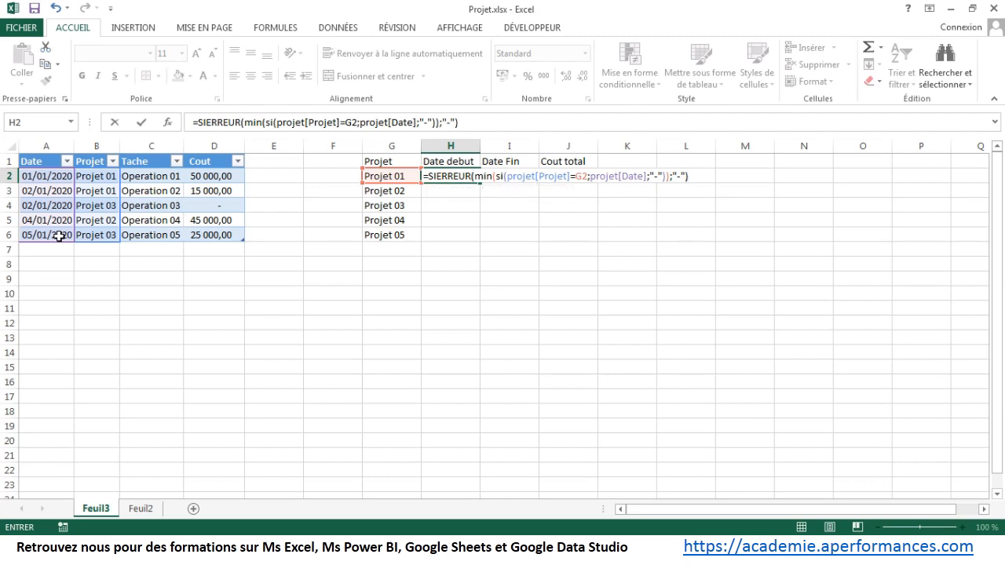
pyautogui.hotkey('ctrl', 'shift', 'Return')
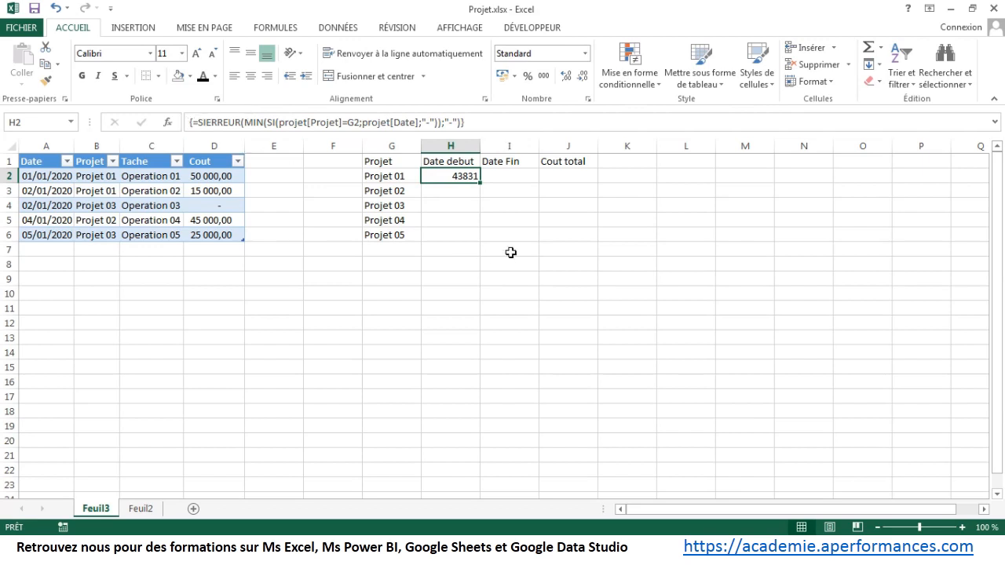
# Step: Enter the array formula =SIERREUR(MAX(SI(projet[Projet]=G2;projet[Date];"-"));"-") in I2 as the end date of Projet 01
pyautogui.click(505, 175)
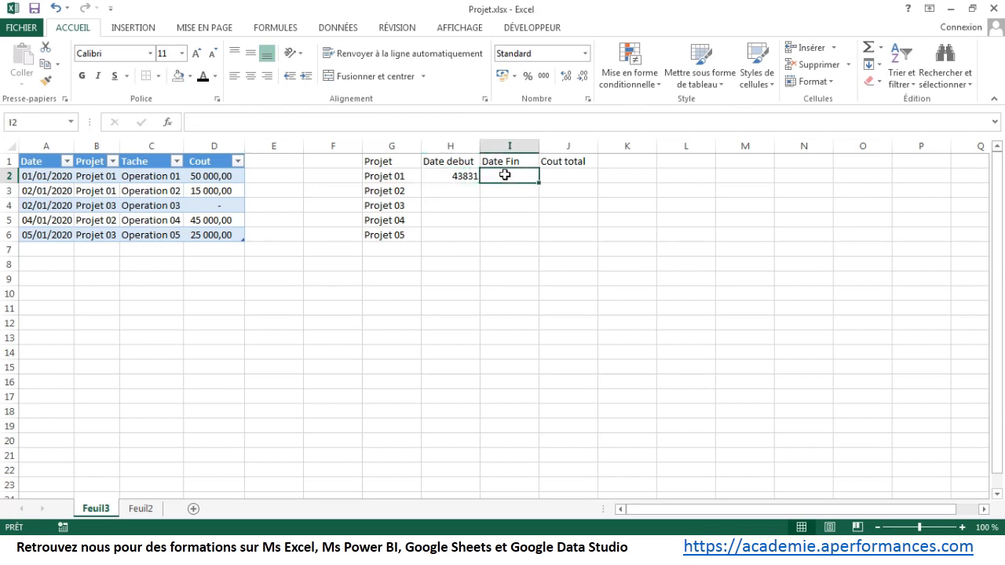
pyautogui.write('=')
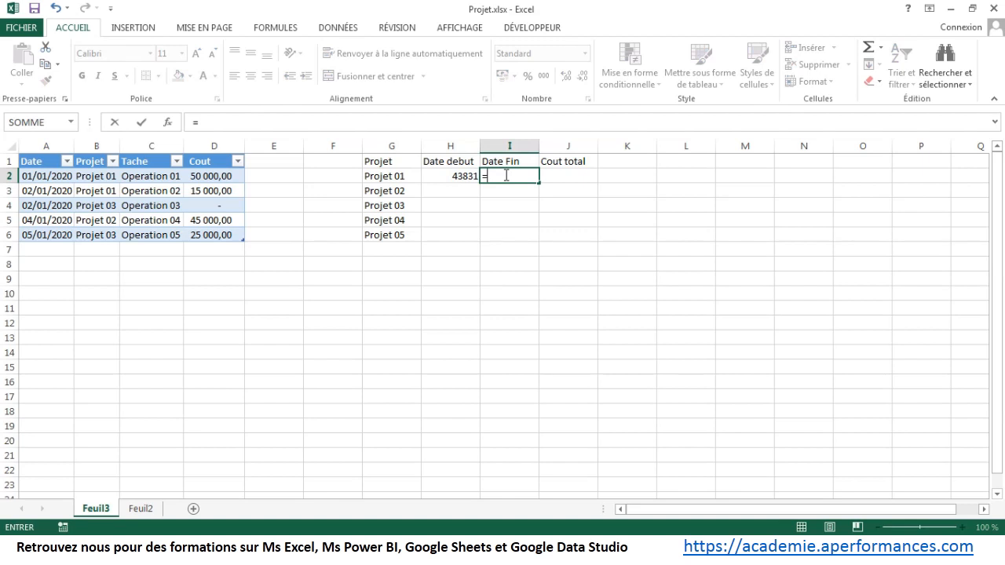
pyautogui.write('sierr')
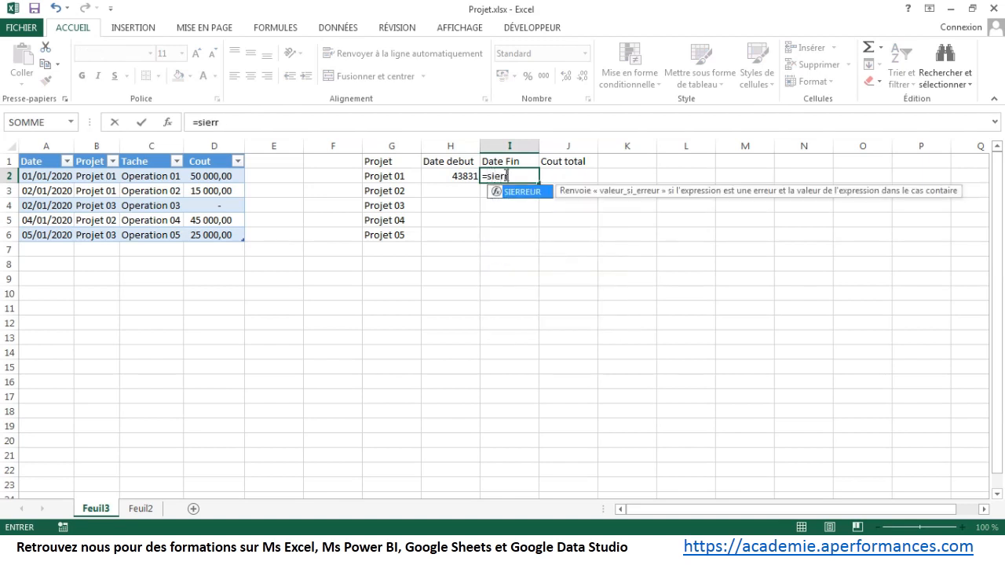
pyautogui.write('e')
pyautogui.doubleClick(518, 192)
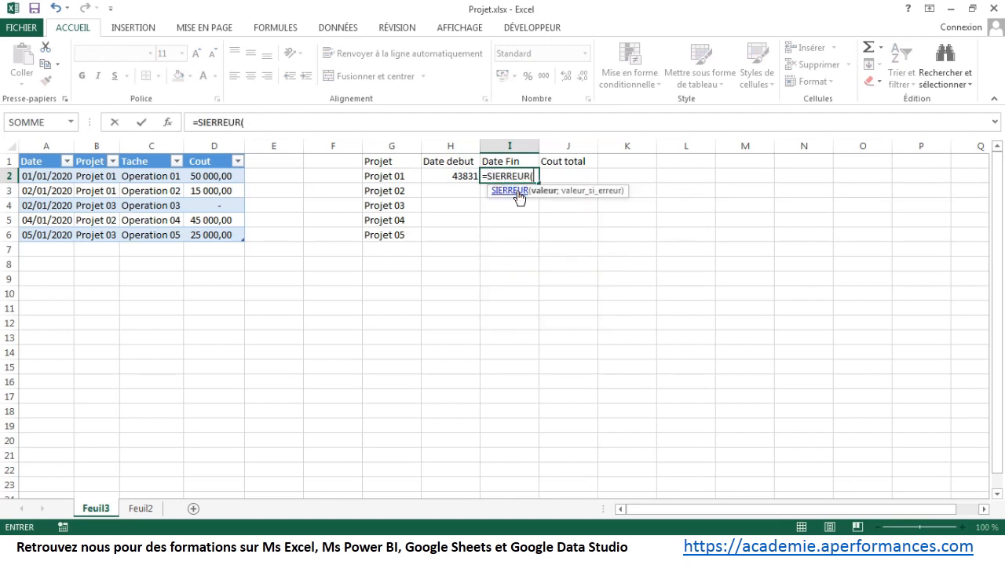
pyautogui.write('max')
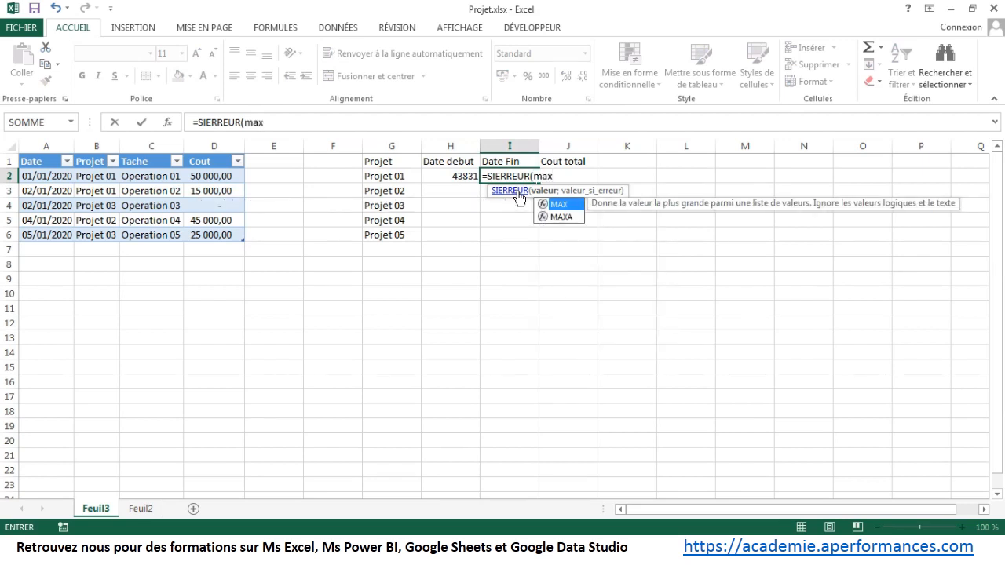
pyautogui.doubleClick(557, 204)
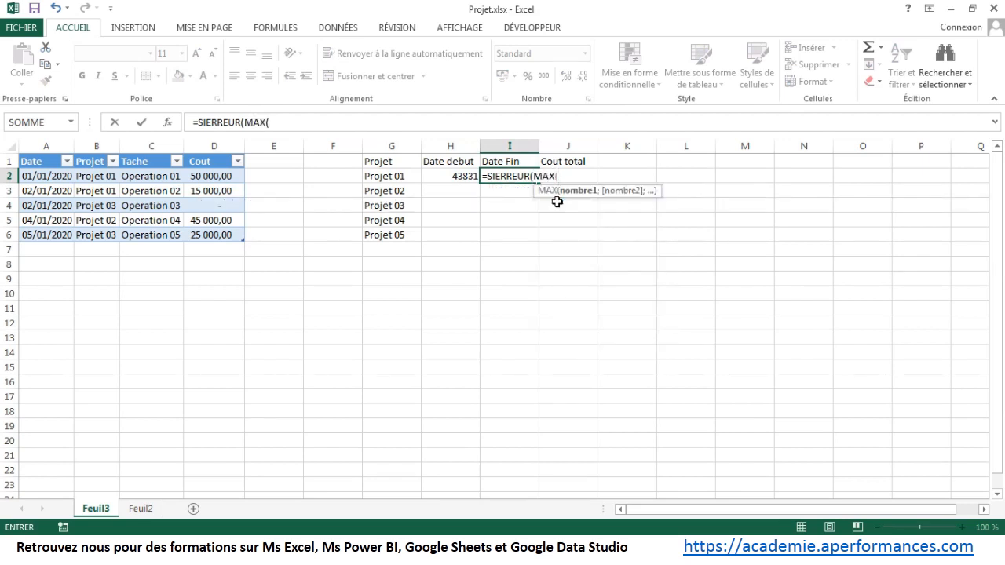
pyautogui.write('si(')
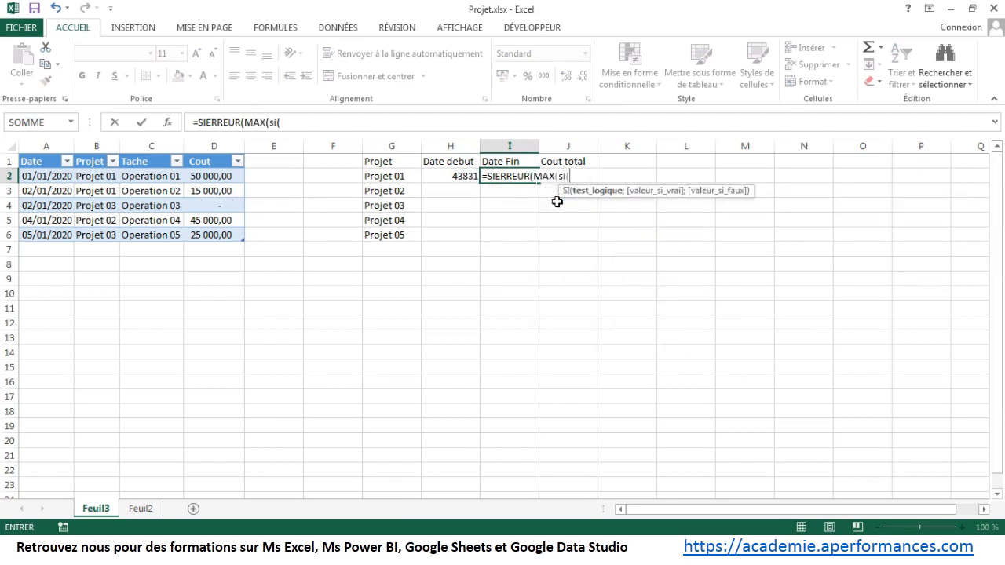
pyautogui.moveTo(86, 176); pyautogui.dragTo(100, 233)
pyautogui.write('=')
pyautogui.click(392, 177)
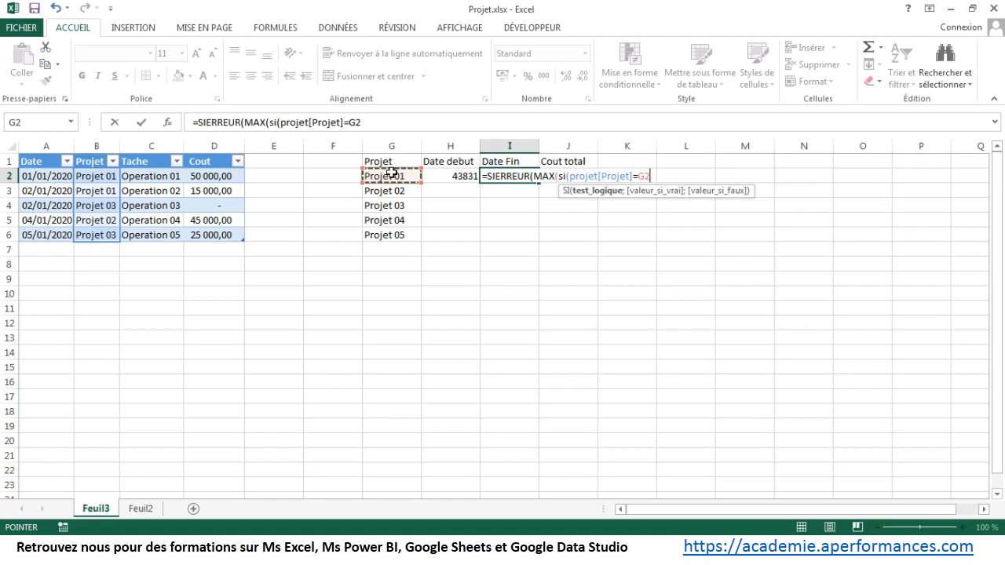
pyautogui.click(396, 123)
pyautogui.write(';')
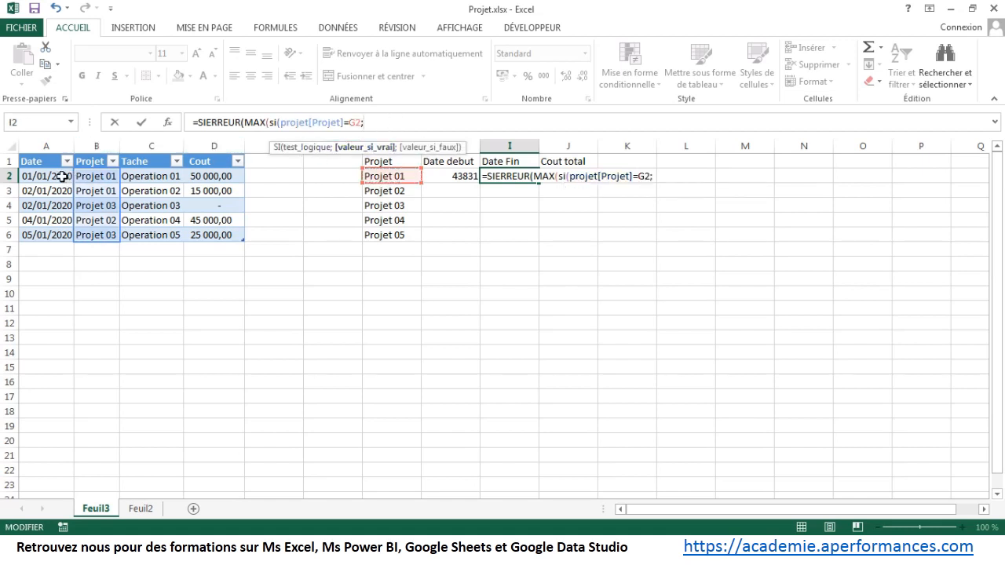
pyautogui.moveTo(62, 176); pyautogui.dragTo(63, 228)
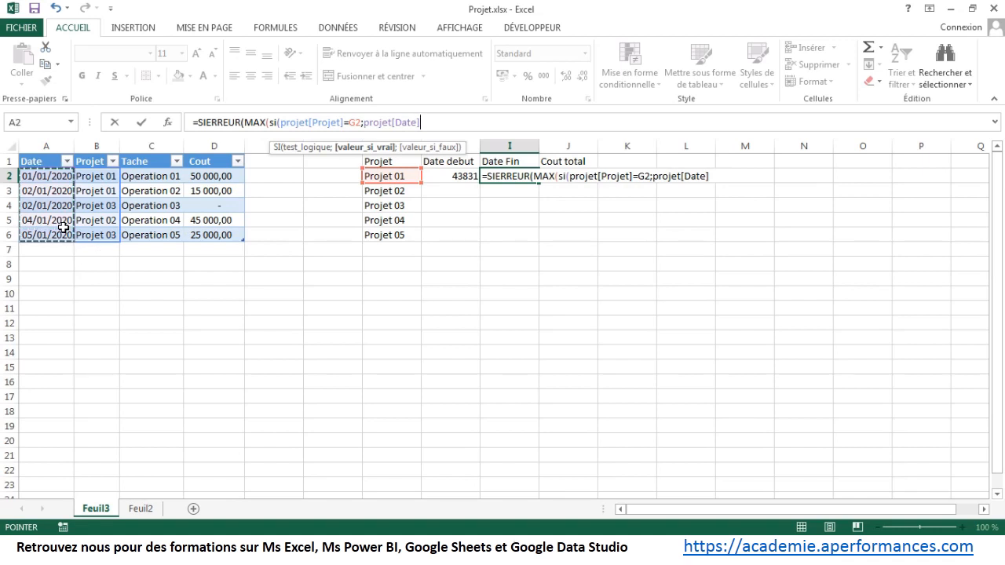
pyautogui.write(';"-"))')
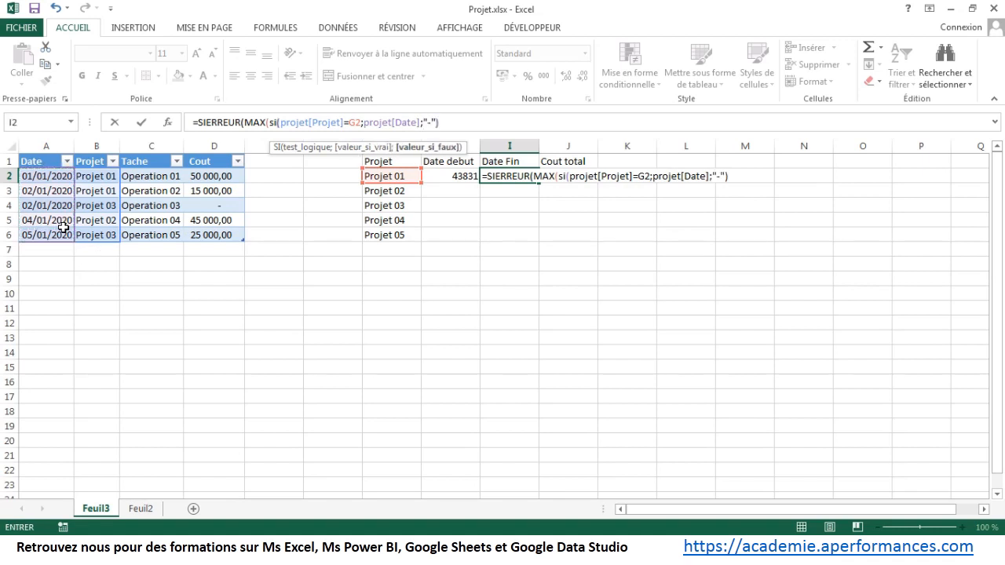
pyautogui.write(';')
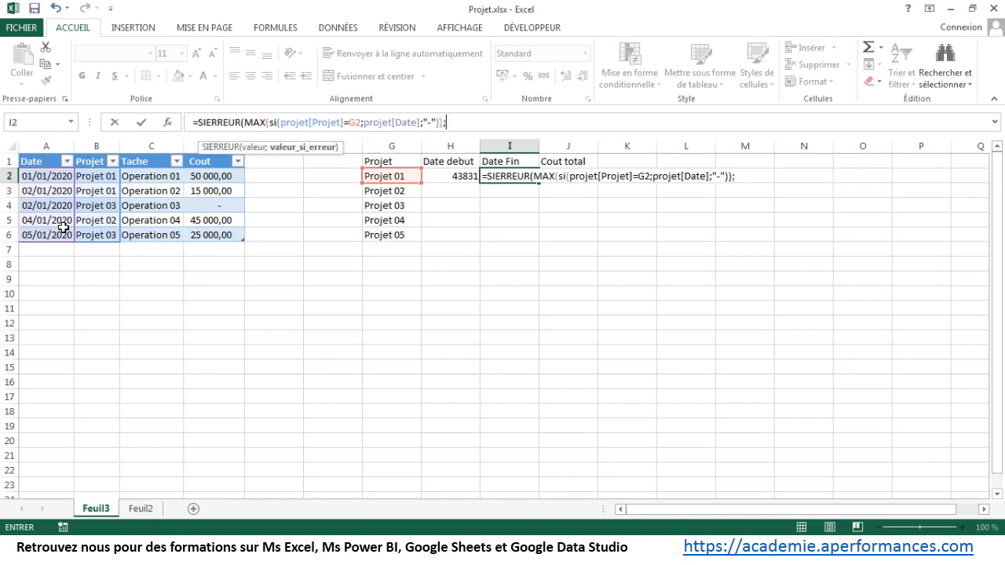
pyautogui.write('"-")')
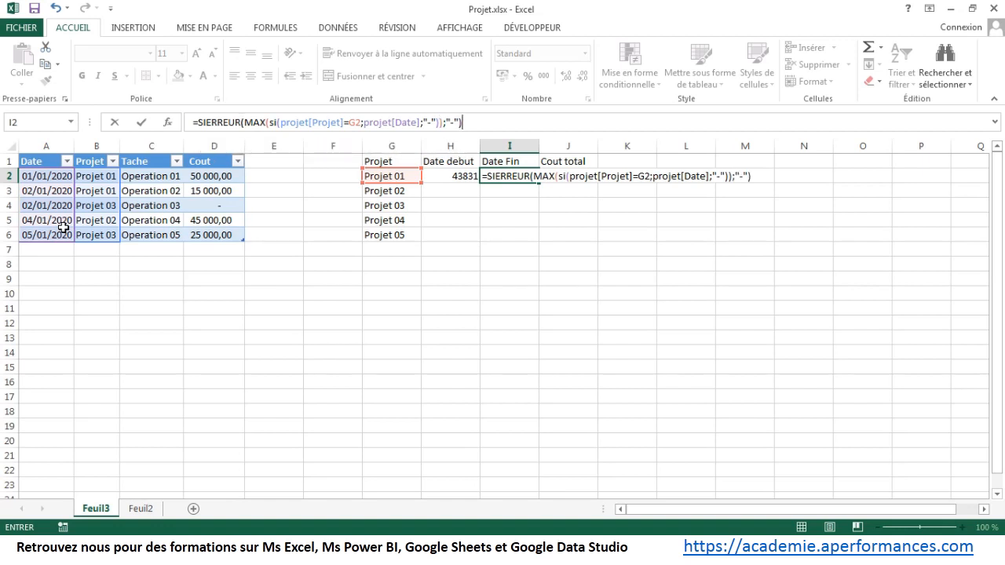
pyautogui.hotkey('ctrl', 'shift', 'Return')
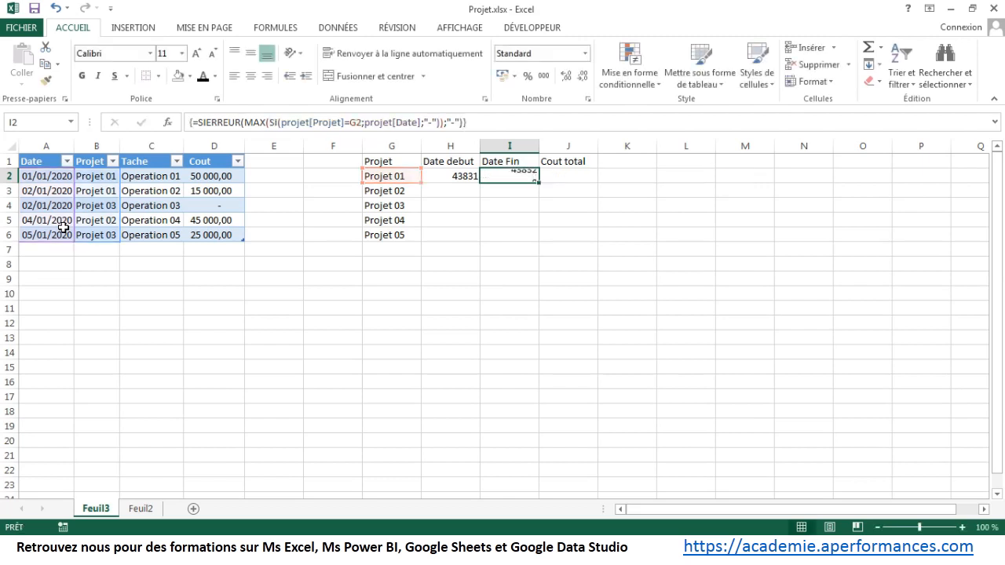
# Step: Enter =SOMME.SI.ENS(projet[Cout];projet[Projet];G2) in J2 as the total cost, and fill the formulas of H2:J2 down to row 6
pyautogui.click(564, 178)
pyautogui.write('=somm')
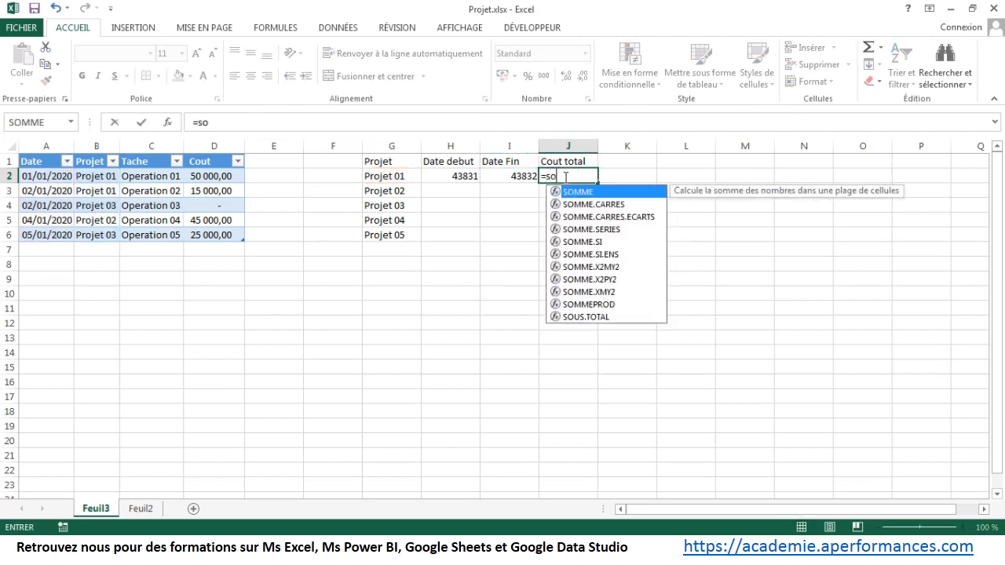
pyautogui.doubleClick(582, 255)
pyautogui.click(223, 182)
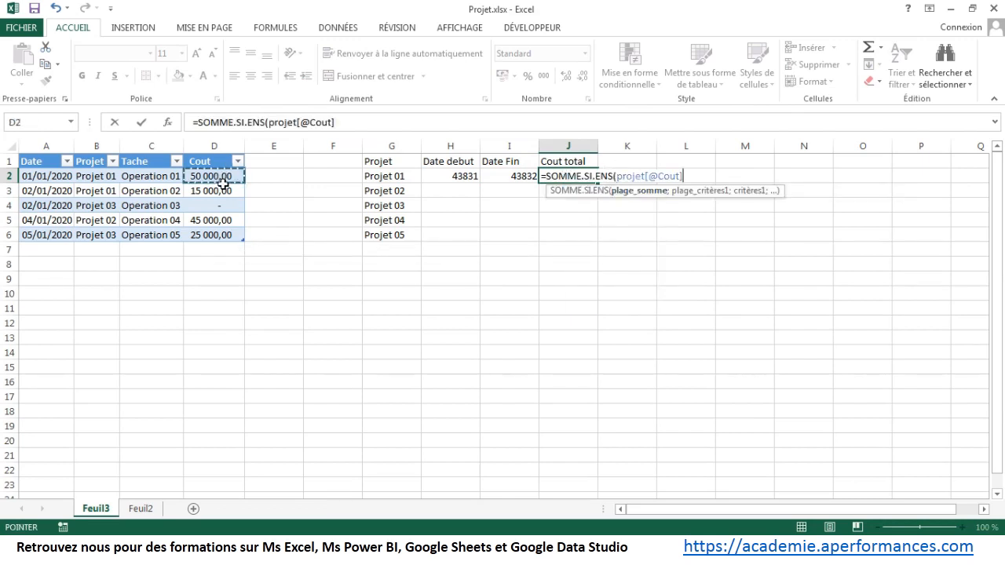
pyautogui.moveTo(223, 182); pyautogui.dragTo(226, 231)
pyautogui.write(';')
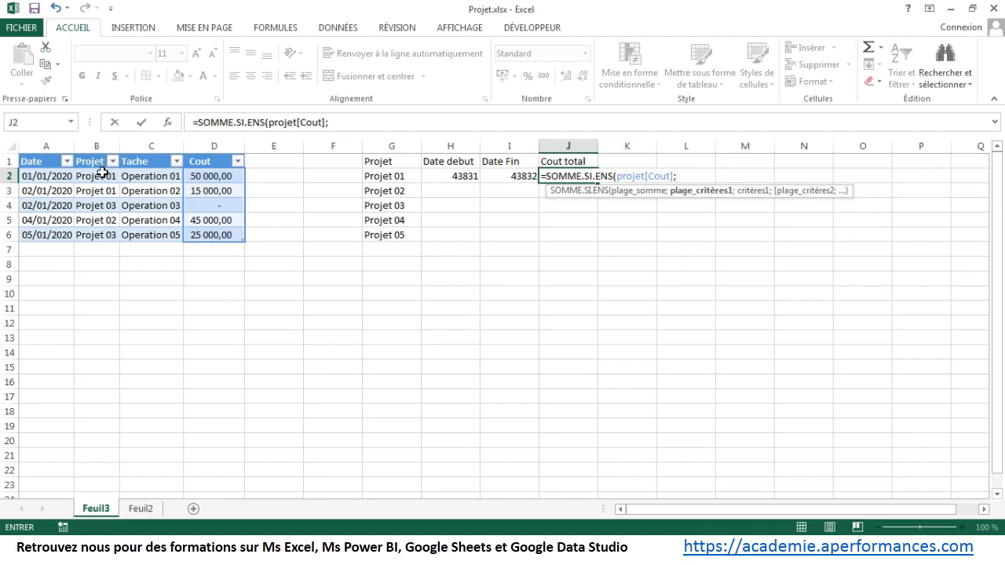
pyautogui.moveTo(103, 172); pyautogui.dragTo(102, 229)
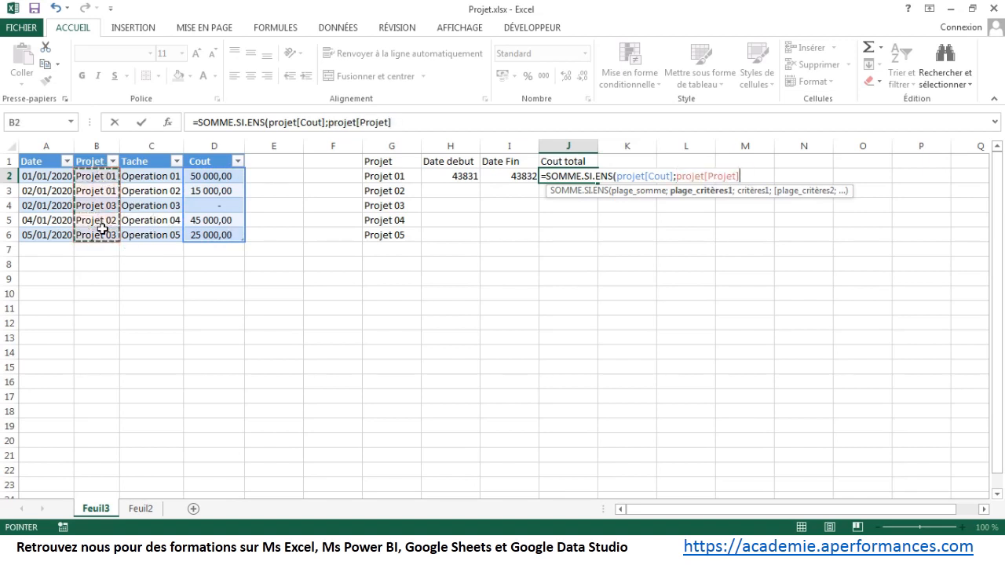
pyautogui.write(';')
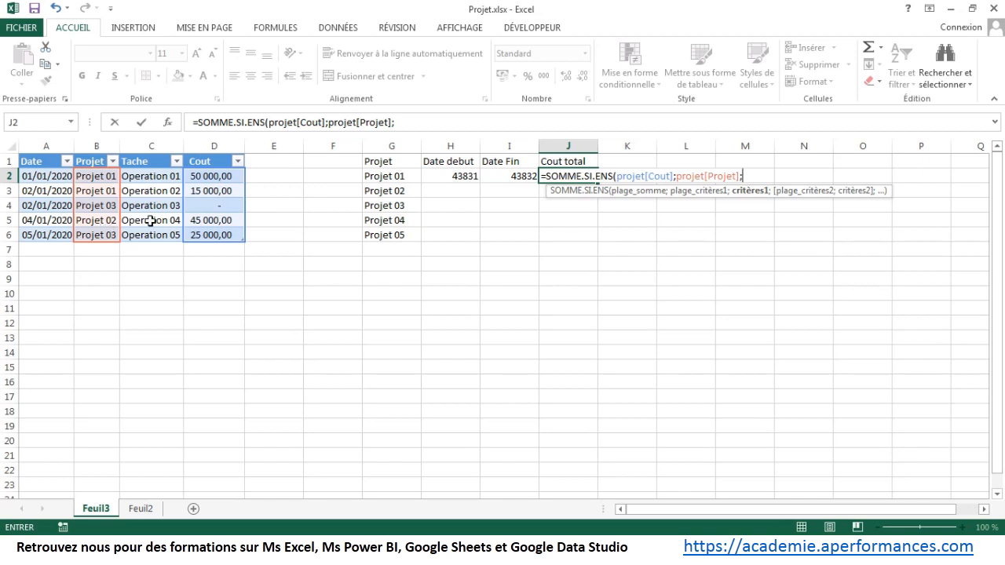
pyautogui.click(388, 180)
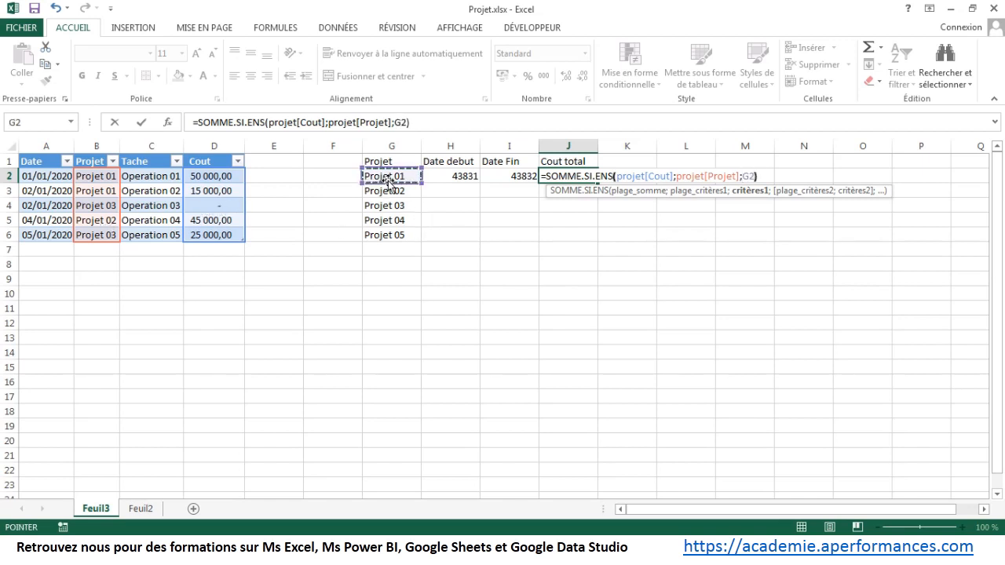
pyautogui.write(')')
pyautogui.press('Return')
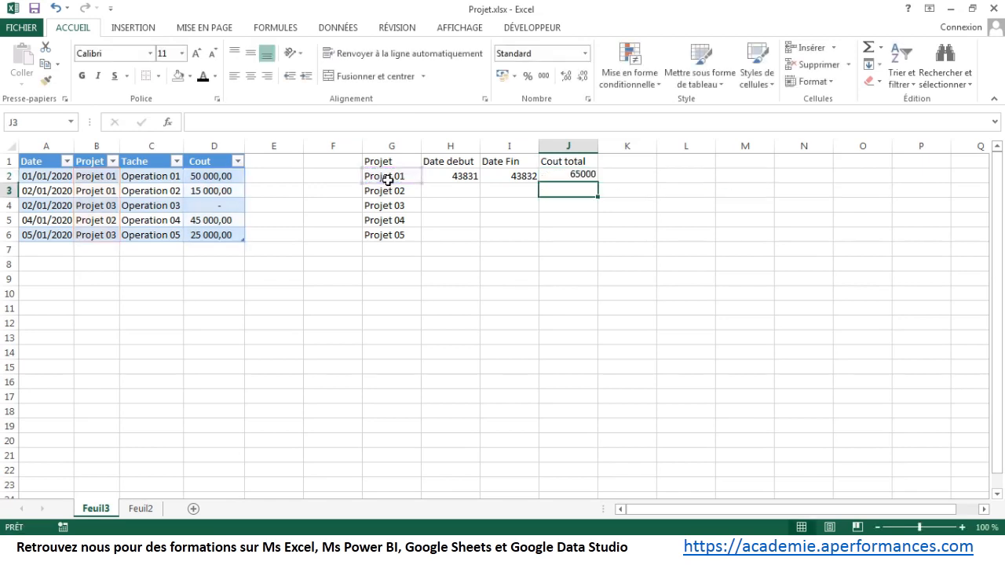
pyautogui.moveTo(440, 176); pyautogui.dragTo(598, 242)
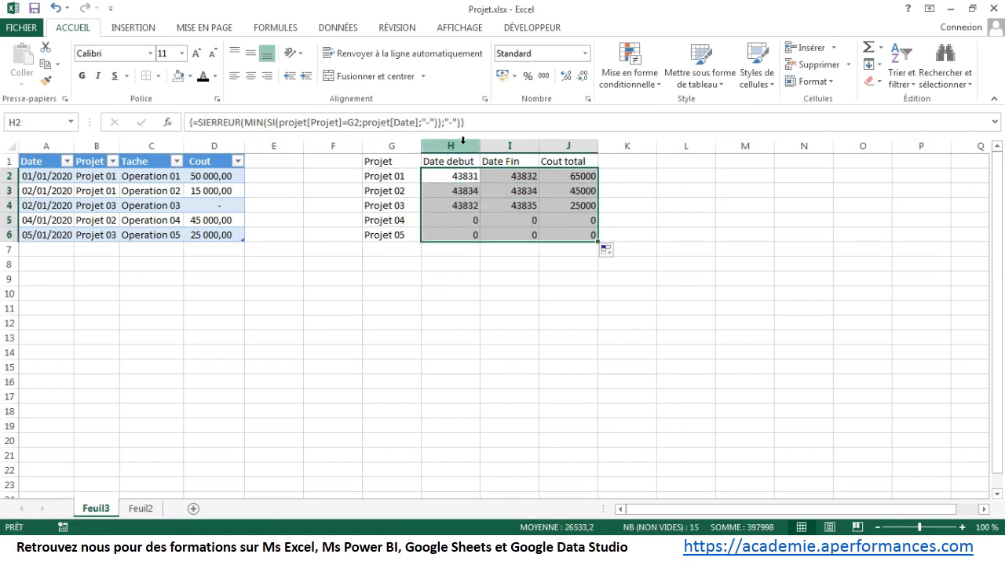
# Step: Format the Date debut and Date Fin columns as short date and the Cout total column with the thousands separator style
pyautogui.moveTo(460, 146); pyautogui.dragTo(503, 146)
pyautogui.click(584, 55)
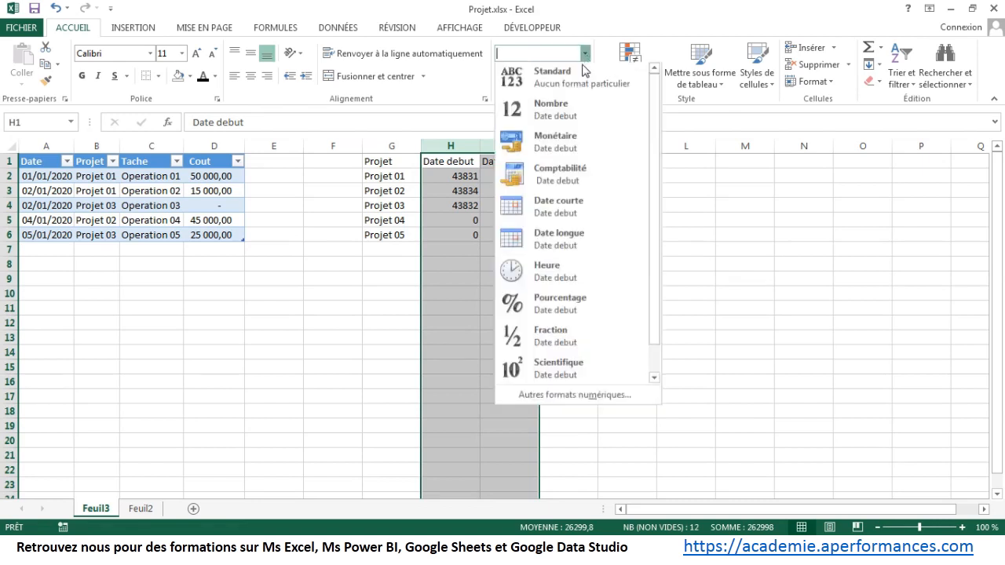
pyautogui.click(558, 214)
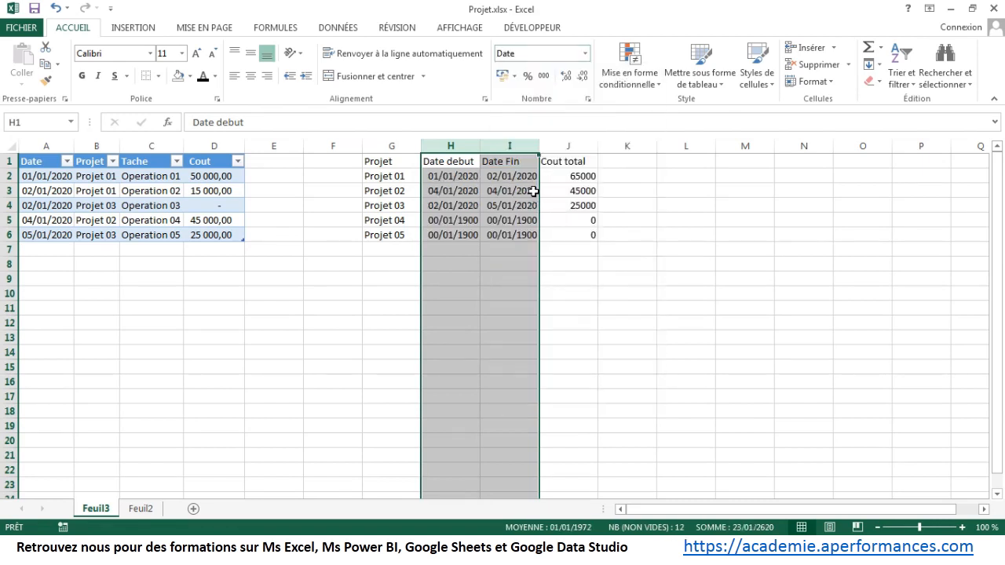
pyautogui.click(565, 146)
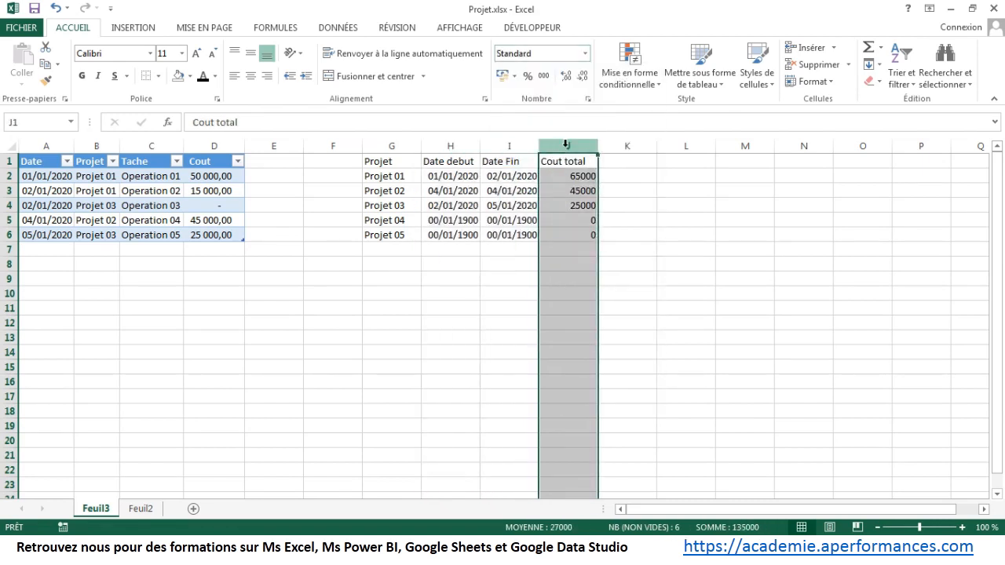
pyautogui.click(542, 76)
pyautogui.click(465, 280)
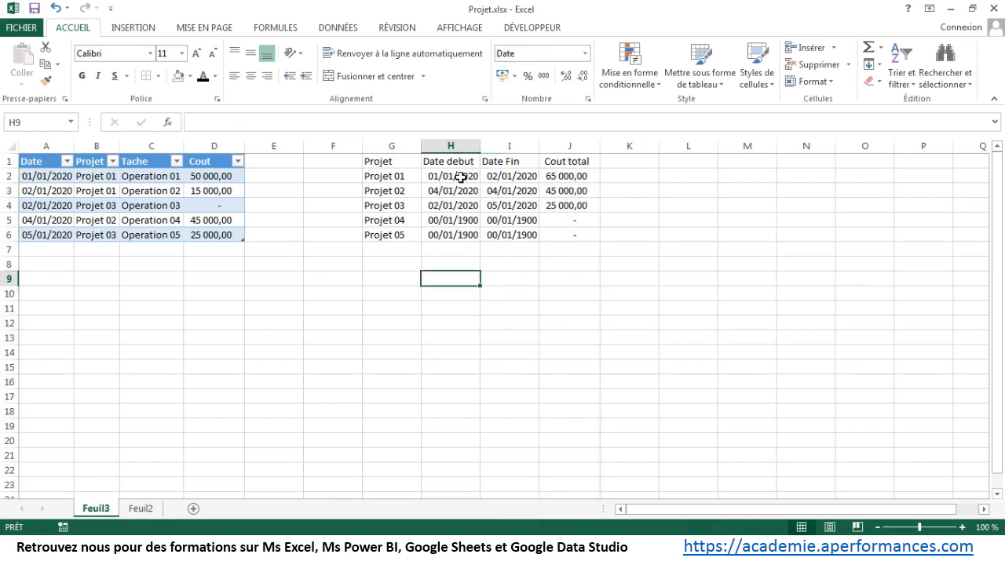
# Step: Turn off the advanced display option for Feuil3 that shows a zero in cells that have a zero value
pyautogui.moveTo(449, 221); pyautogui.dragTo(496, 236)
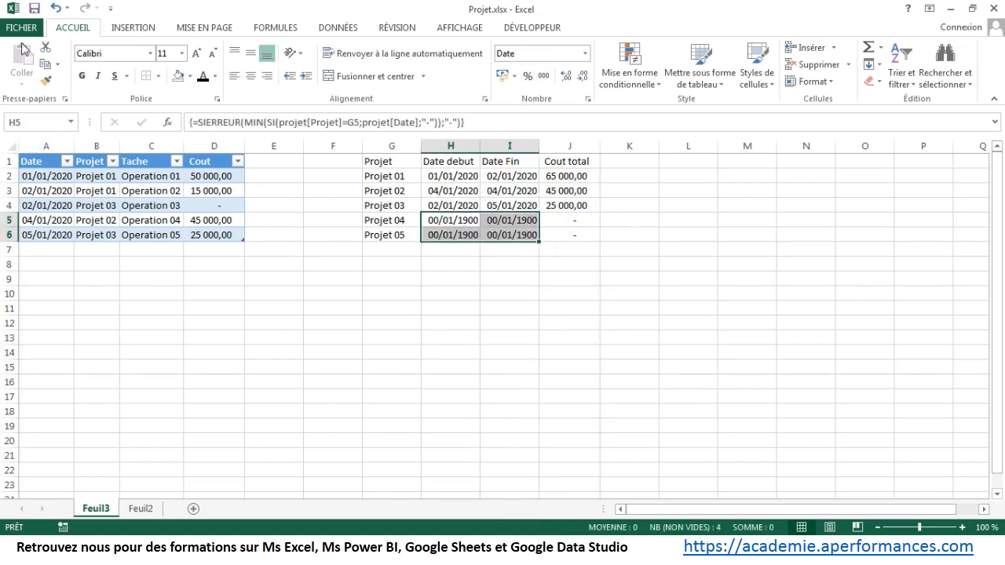
pyautogui.click(22, 30)
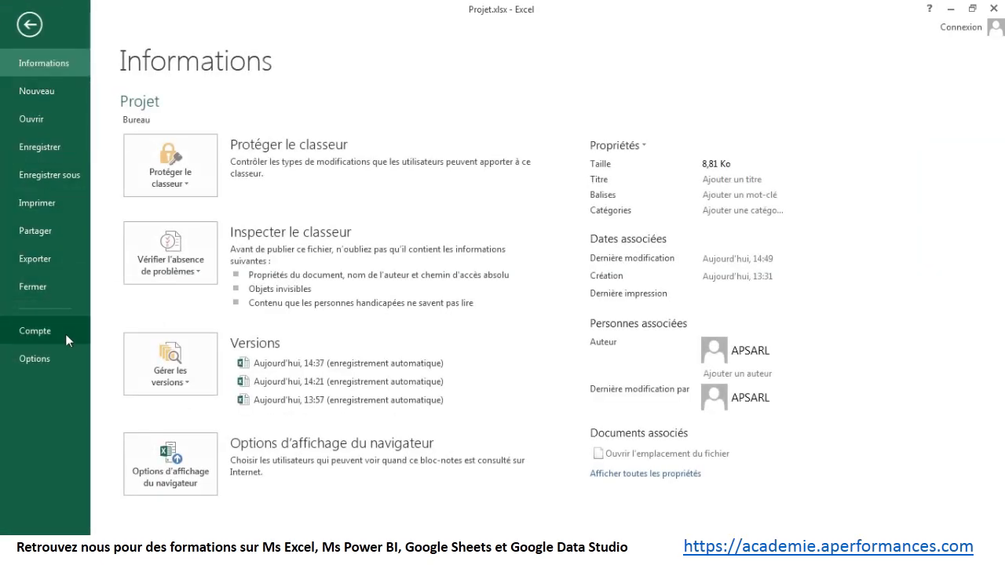
pyautogui.click(66, 355)
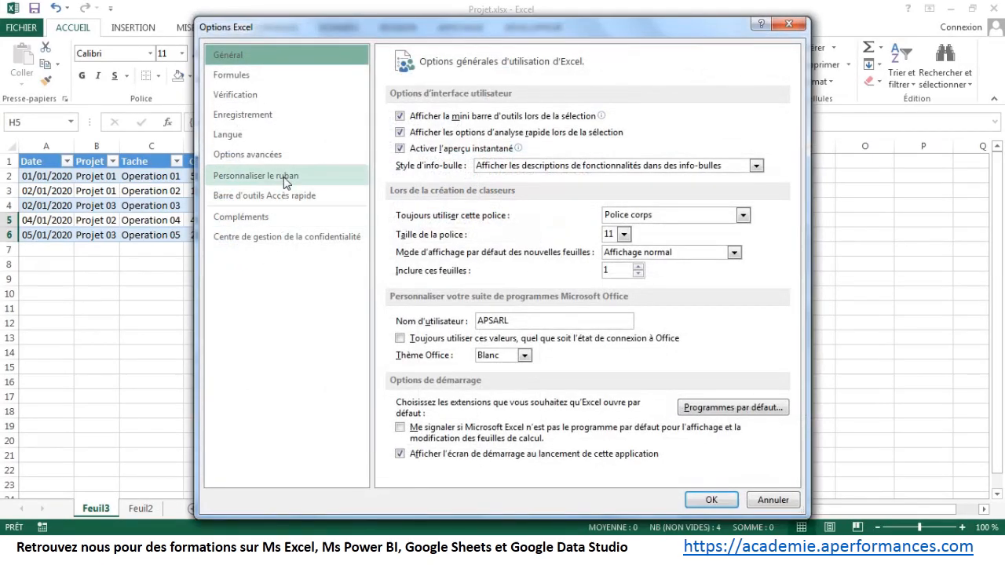
pyautogui.click(281, 156)
pyautogui.scroll(-15, 506, 289)
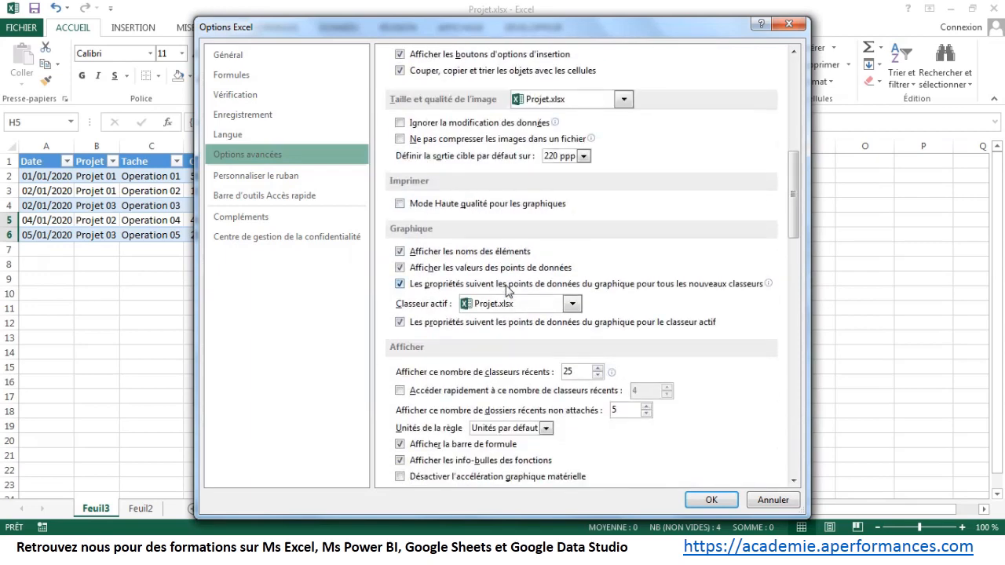
pyautogui.scroll(-5, 507, 251)
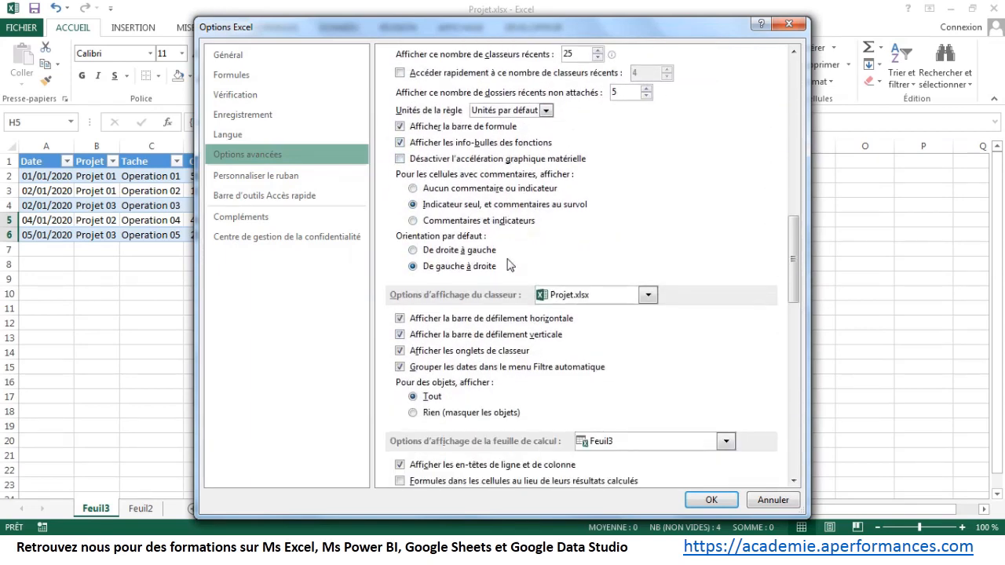
pyautogui.scroll(-3, 507, 266)
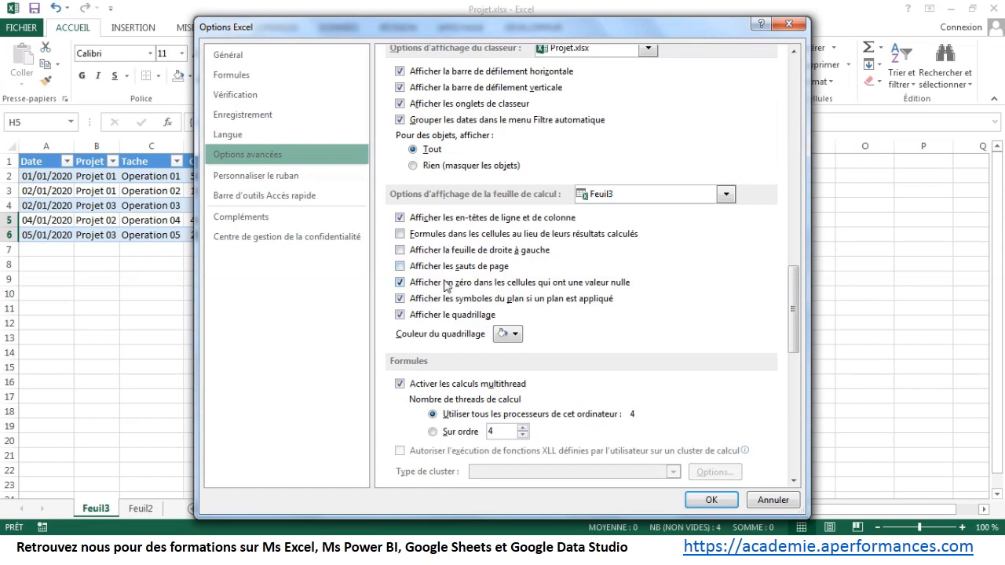
pyautogui.click(400, 282)
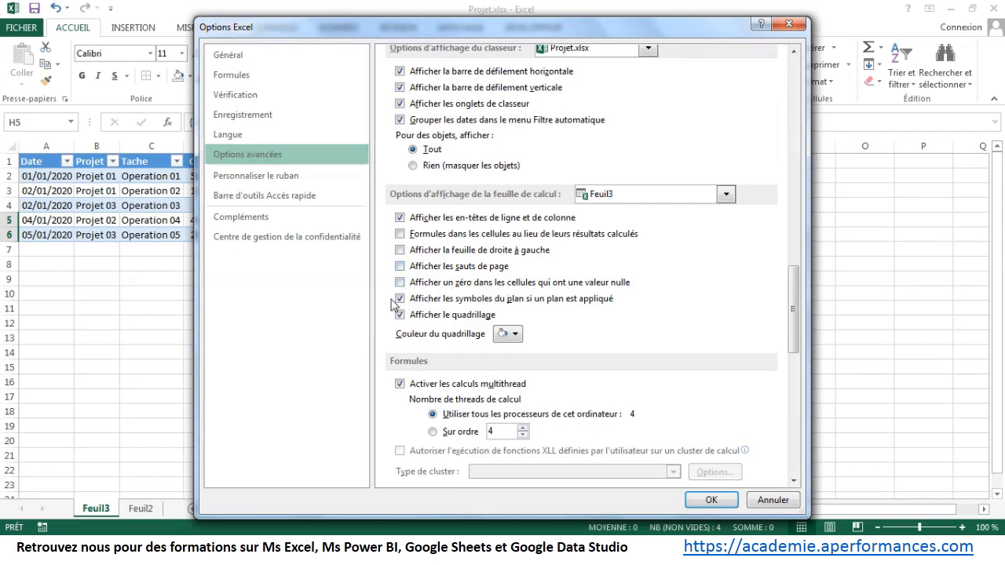
pyautogui.click(702, 500)
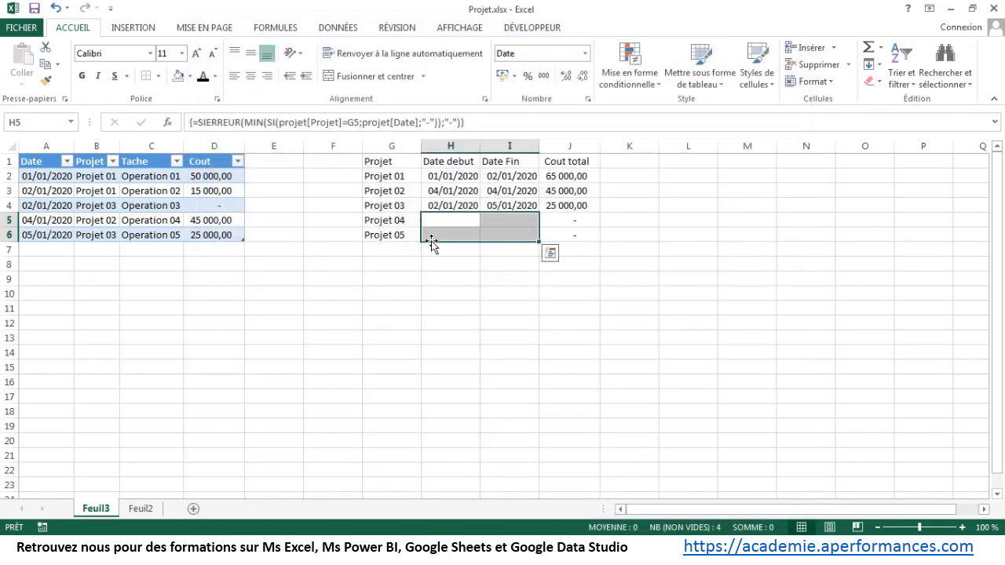
pyautogui.click(521, 328)
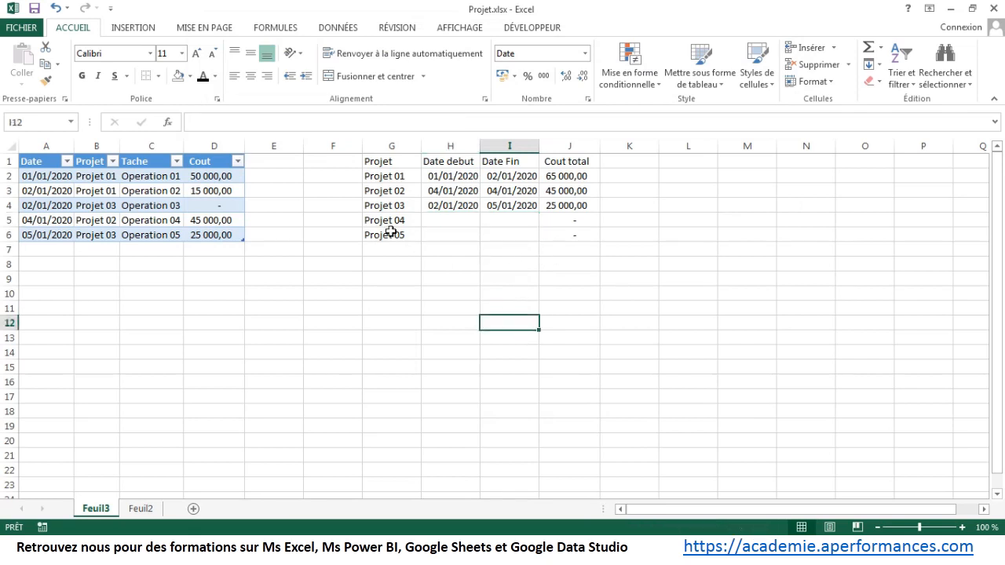
# Step: Enter 01/01/2020 in K1 and fill the daily date series across row 1 to 14/01/2020 in X1
pyautogui.click(632, 162)
pyautogui.write('01/01/2020')
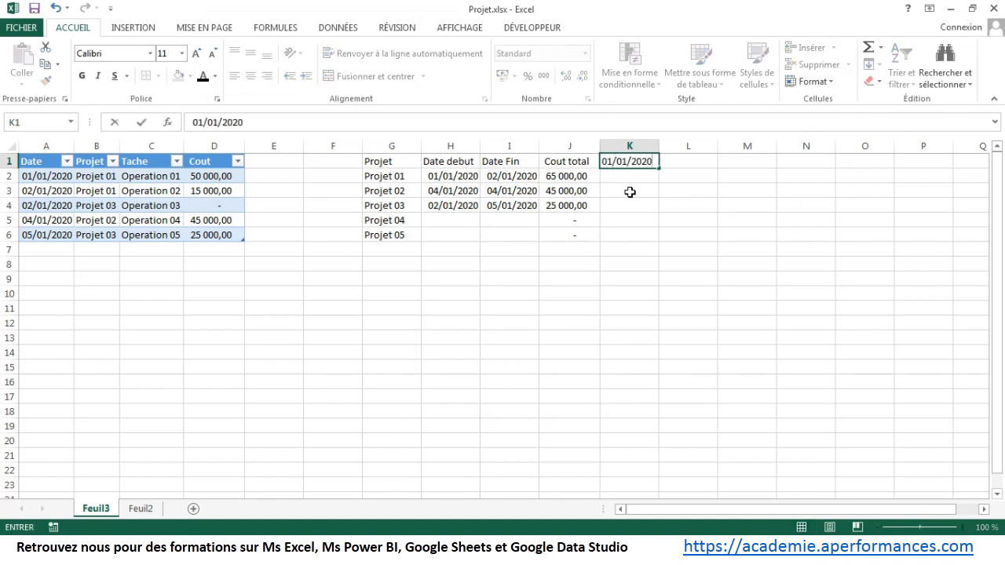
pyautogui.press('Return')
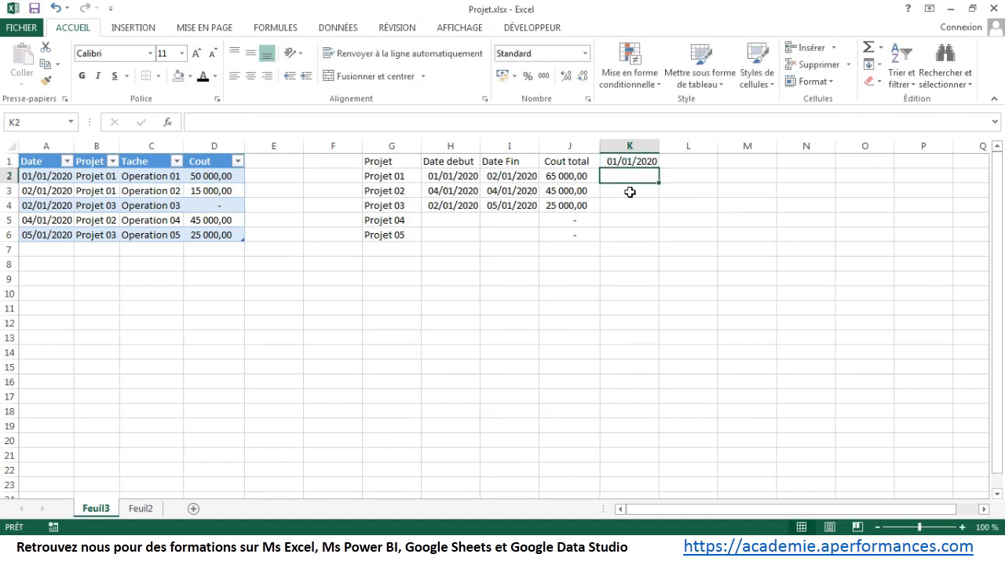
pyautogui.click(645, 162)
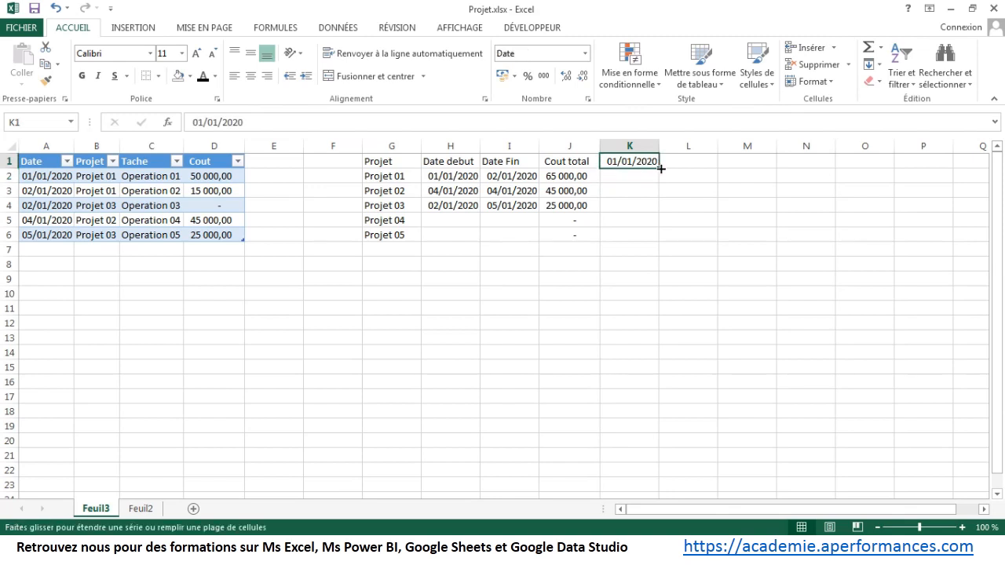
pyautogui.moveTo(658, 166); pyautogui.dragTo(944, 168)
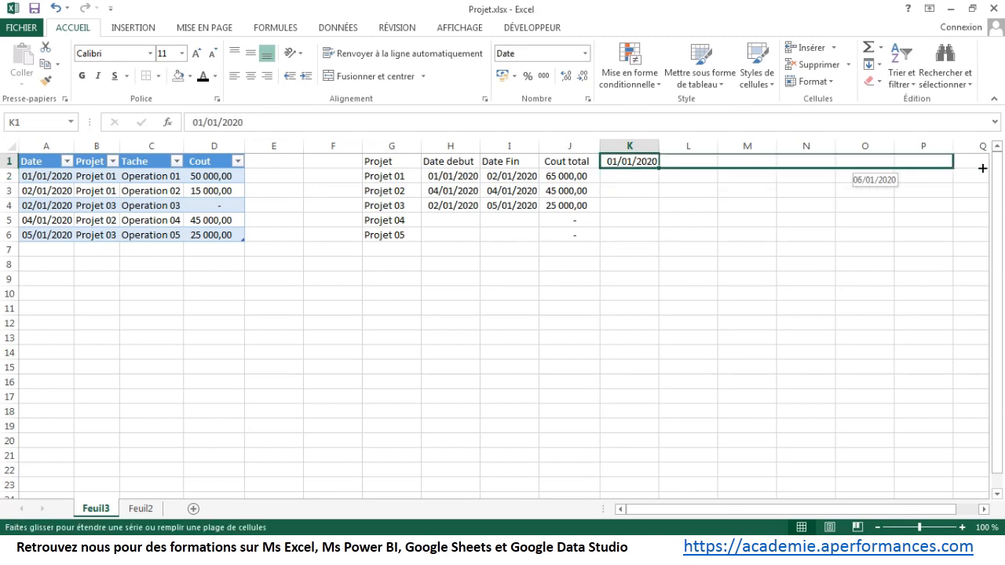
pyautogui.moveTo(981, 168); pyautogui.dragTo(950, 166)
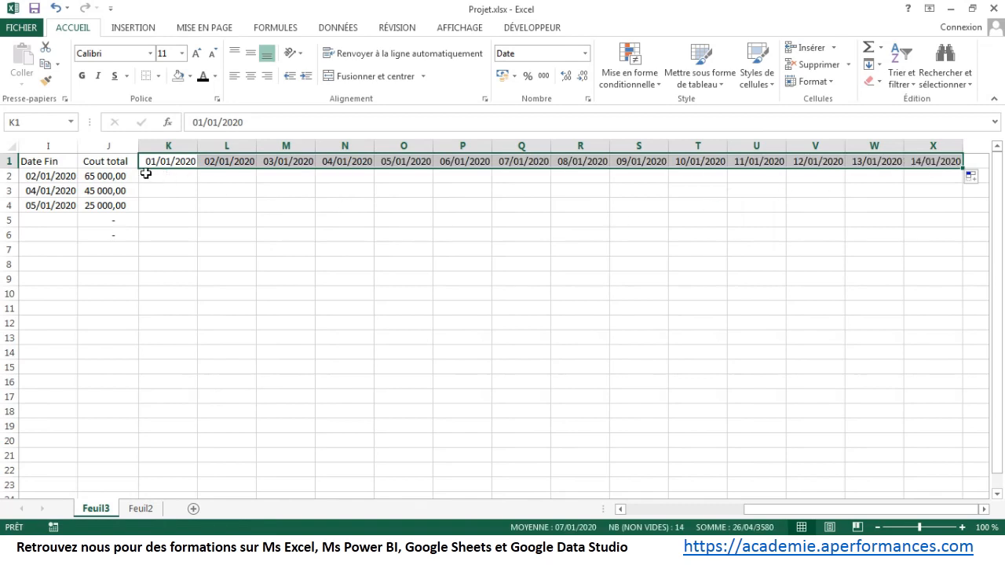
# Step: Make row 1 taller and rotate the text of the date headers K1:X1 to 90 degrees
pyautogui.moveTo(12, 168); pyautogui.dragTo(27, 197)
pyautogui.moveTo(168, 146); pyautogui.dragTo(173, 171)
pyautogui.click(905, 165)
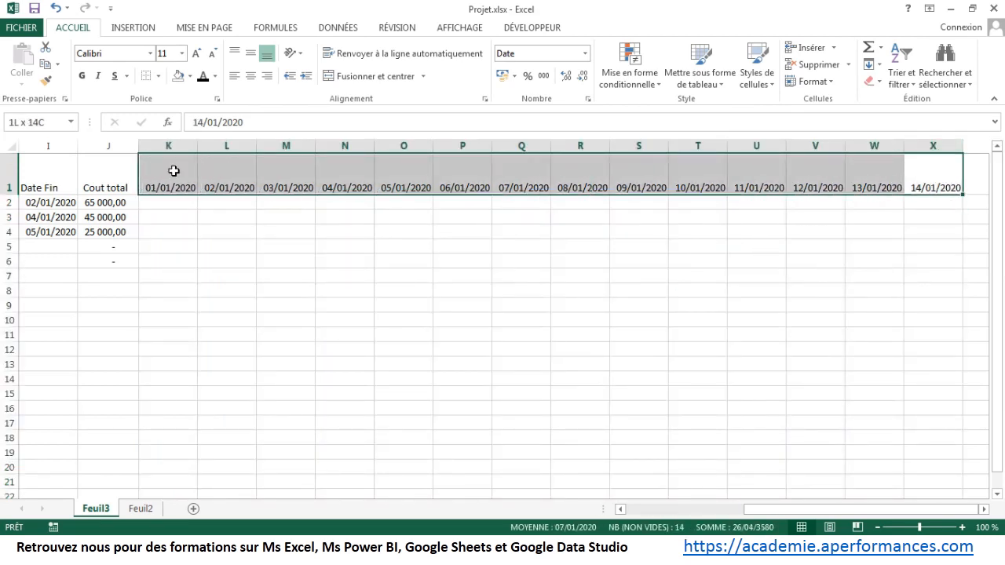
pyautogui.rightClick(173, 171)
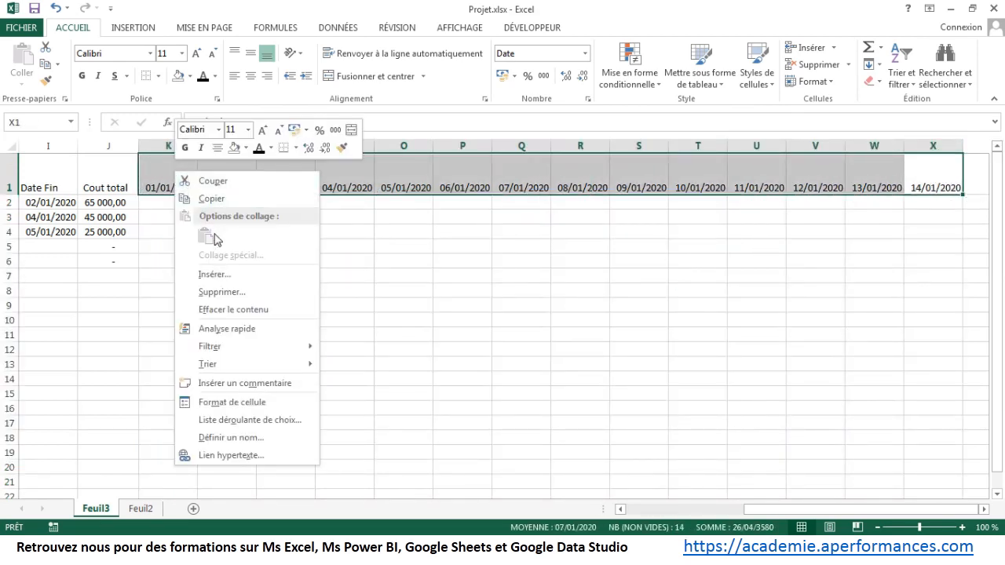
pyautogui.click(222, 403)
pyautogui.click(105, 230)
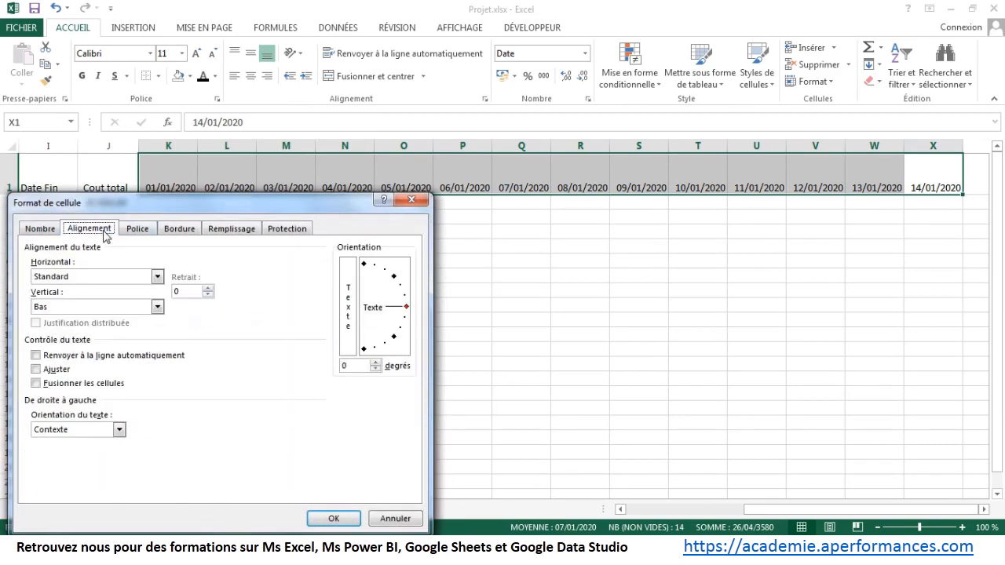
pyautogui.moveTo(406, 306); pyautogui.dragTo(365, 266)
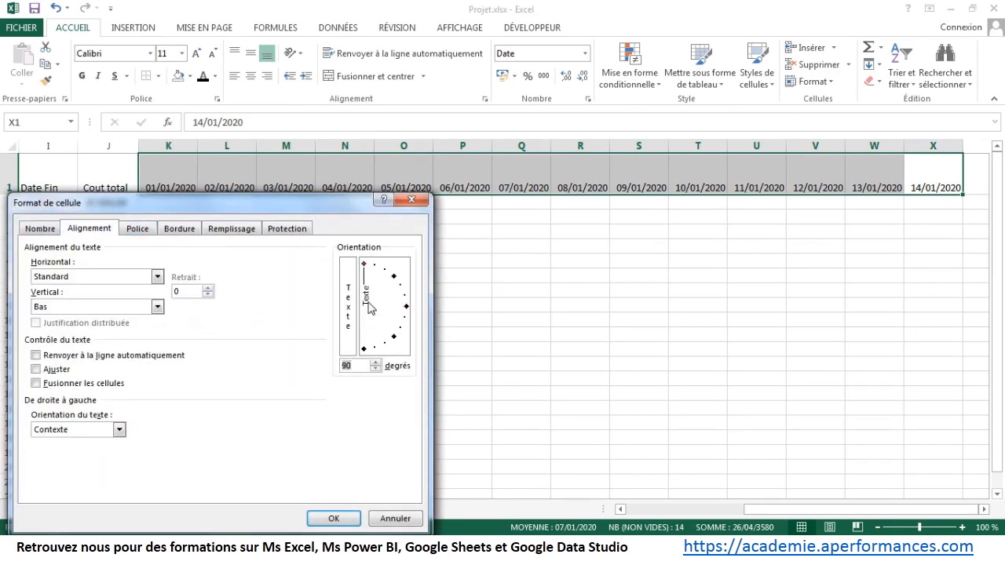
pyautogui.click(336, 518)
# Step: Autofit the width of columns K to X and increase the height of row 1 further to fit the rotated dates
pyautogui.moveTo(186, 142); pyautogui.dragTo(955, 148)
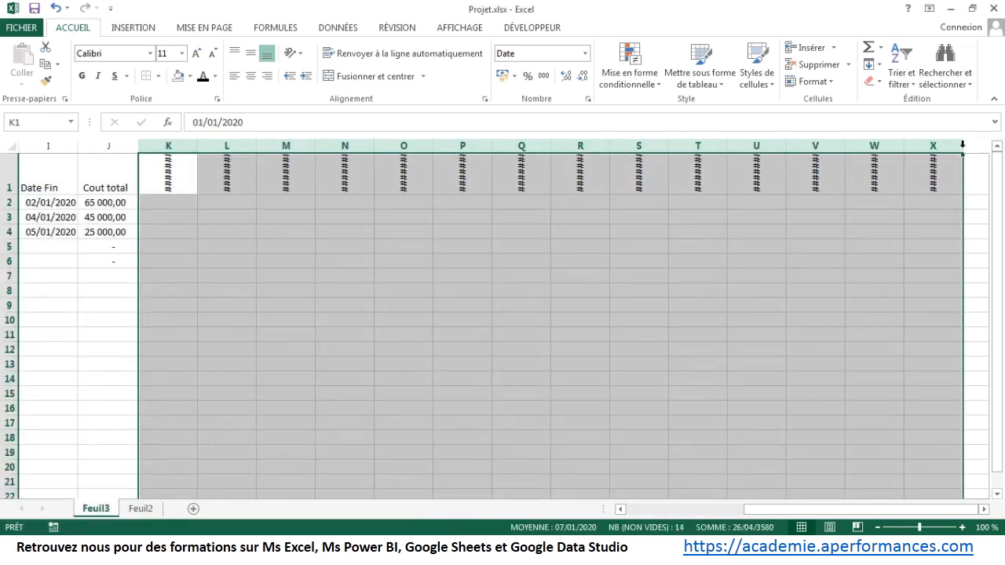
pyautogui.doubleClick(962, 144)
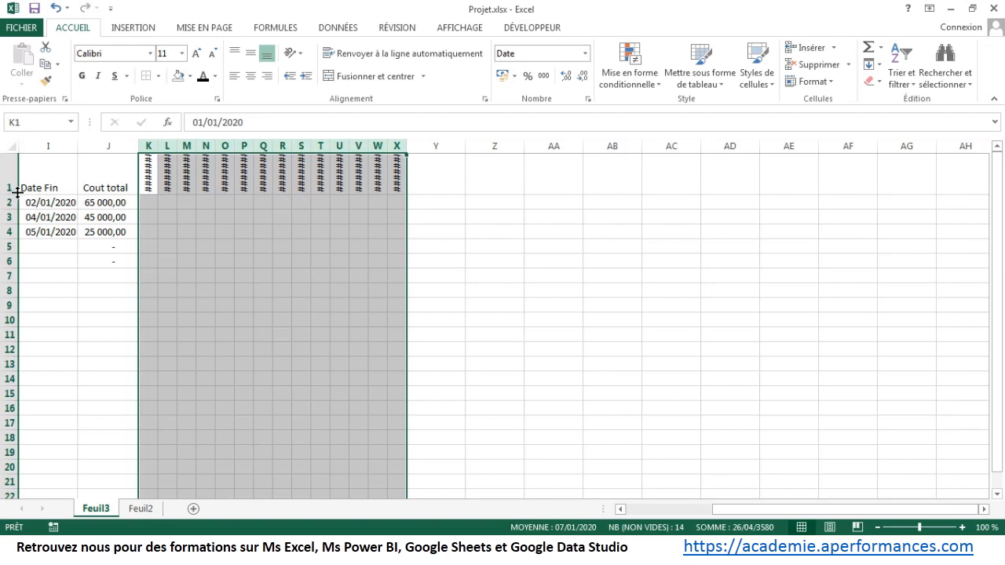
pyautogui.moveTo(18, 193); pyautogui.dragTo(16, 217)
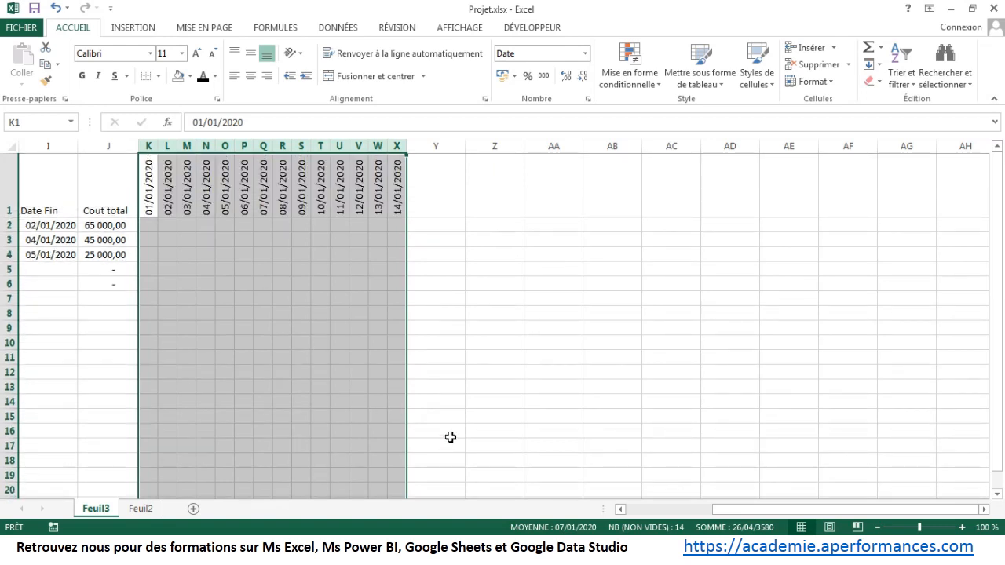
# Step: Begin a formula in K2 with =SI(ET(K1<=I2 to test the date header against the end date of Projet 01
pyautogui.moveTo(822, 512); pyautogui.dragTo(644, 513)
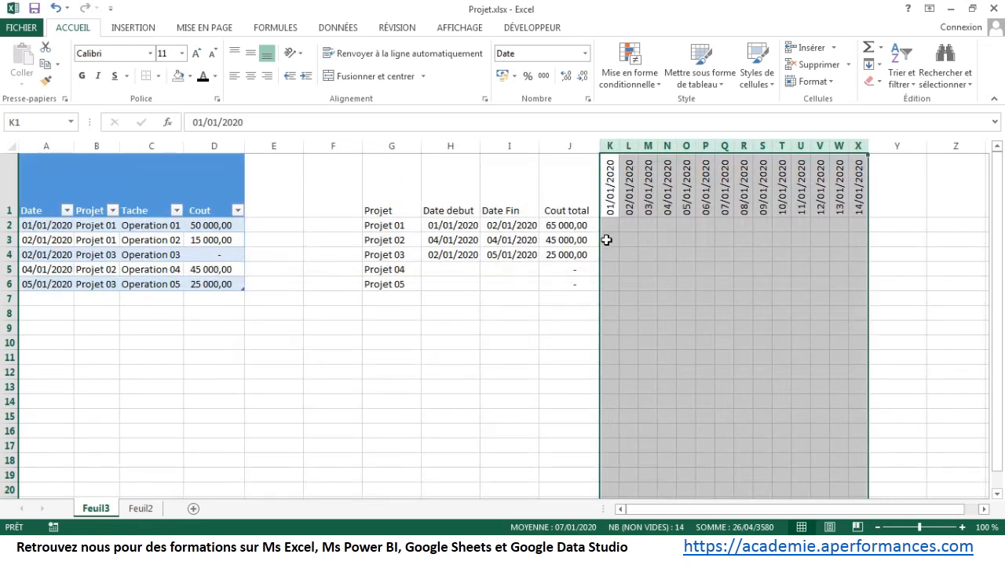
pyautogui.click(609, 226)
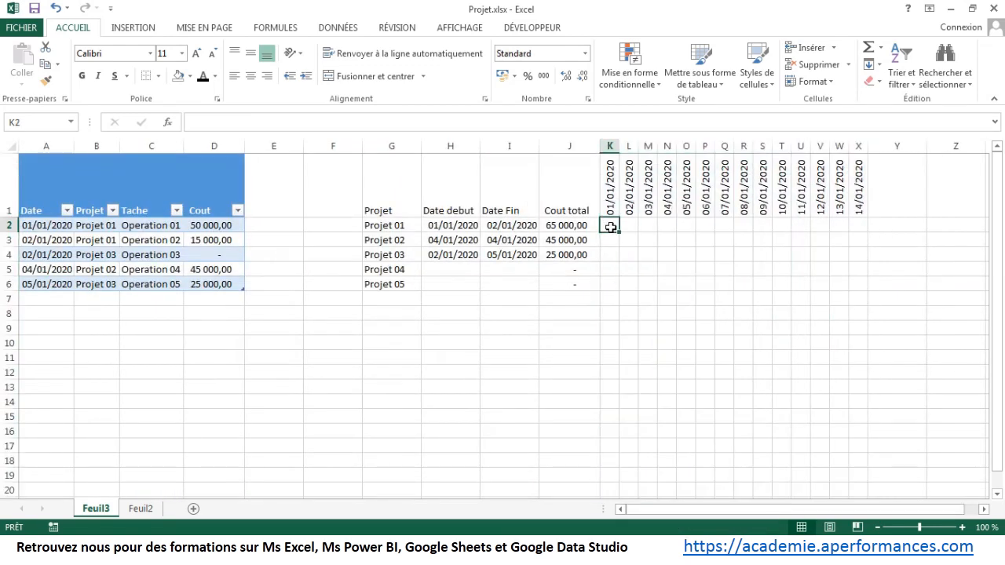
pyautogui.write('=si(')
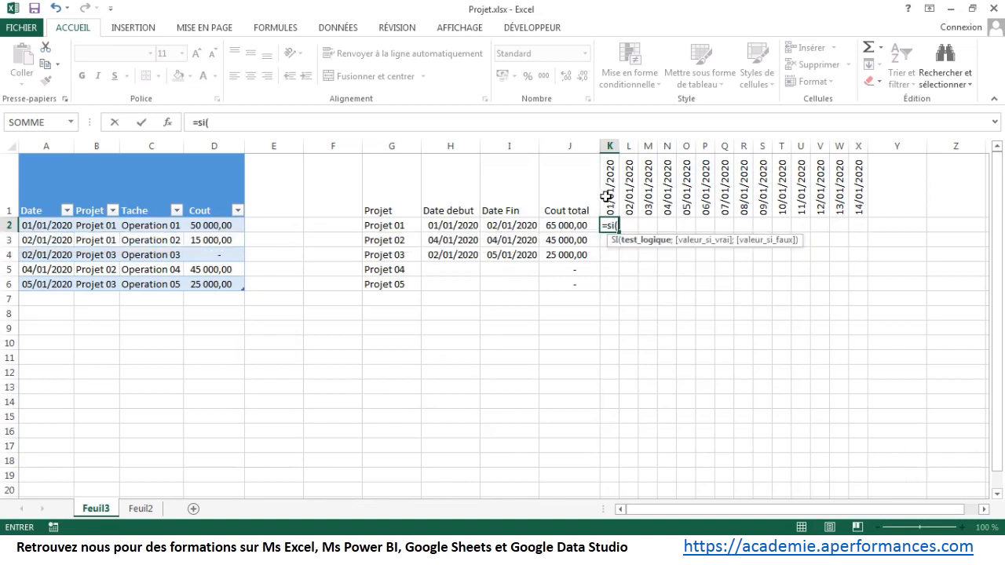
pyautogui.click(609, 197)
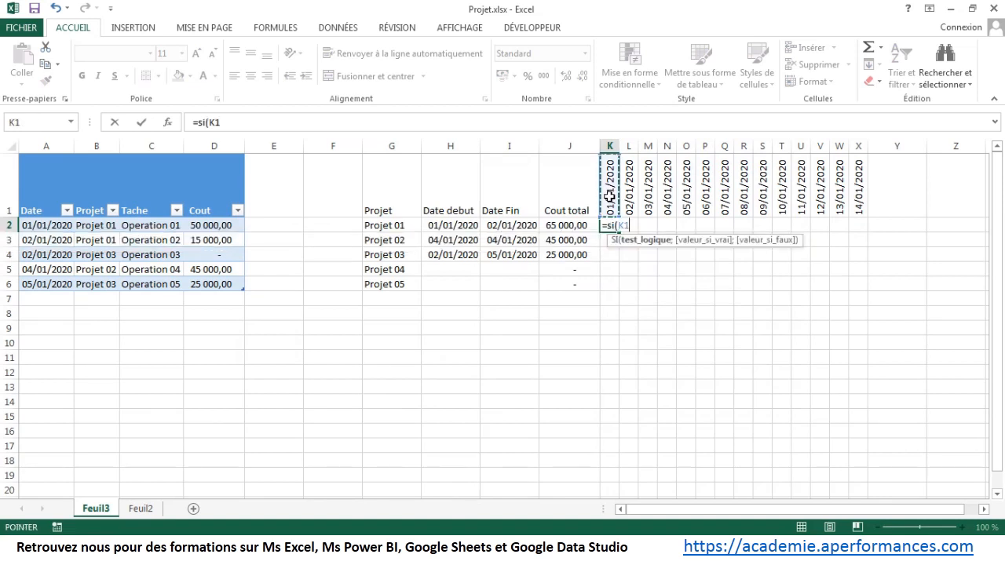
pyautogui.write('<=')
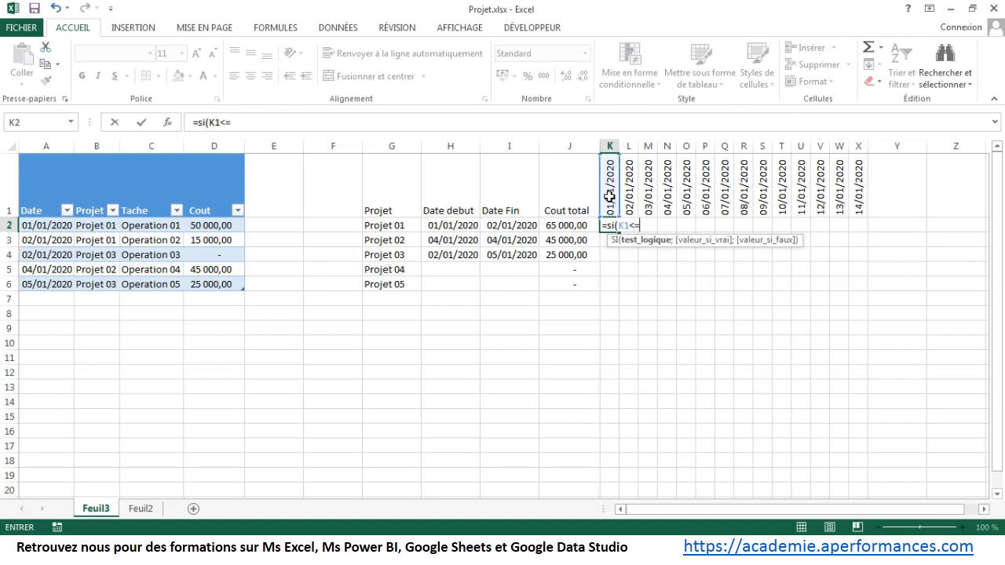
pyautogui.click(519, 225)
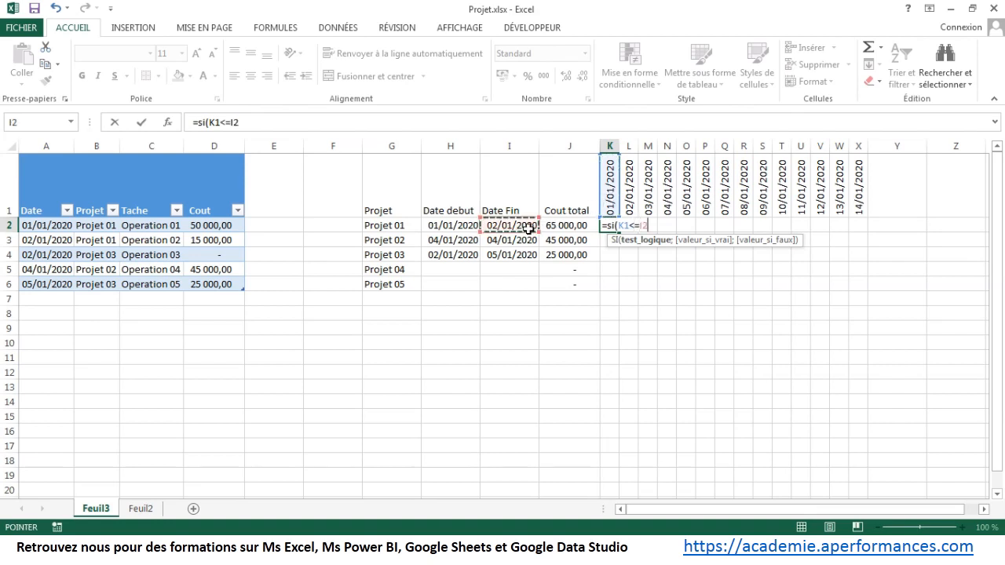
pyautogui.click(209, 121)
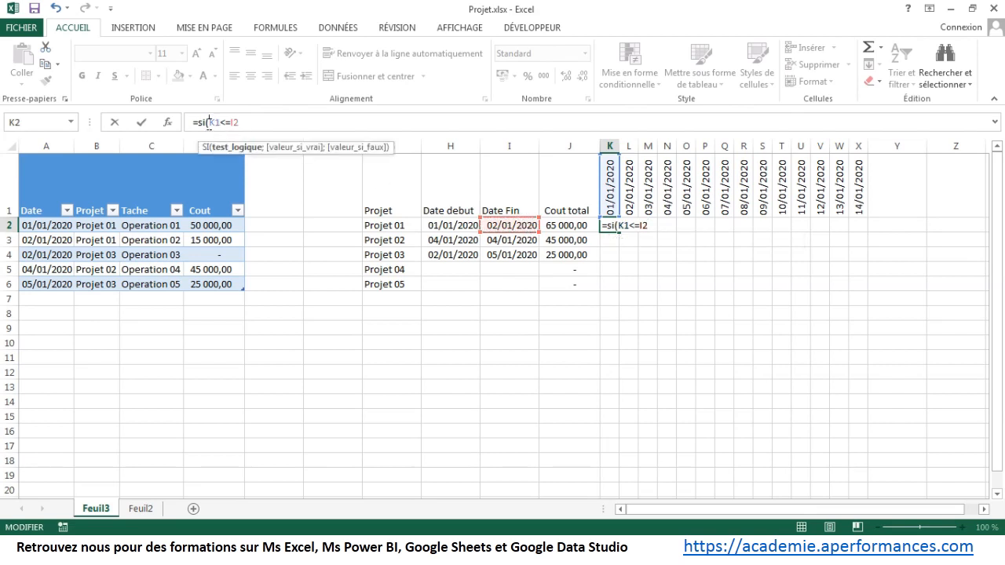
pyautogui.write('ET(')
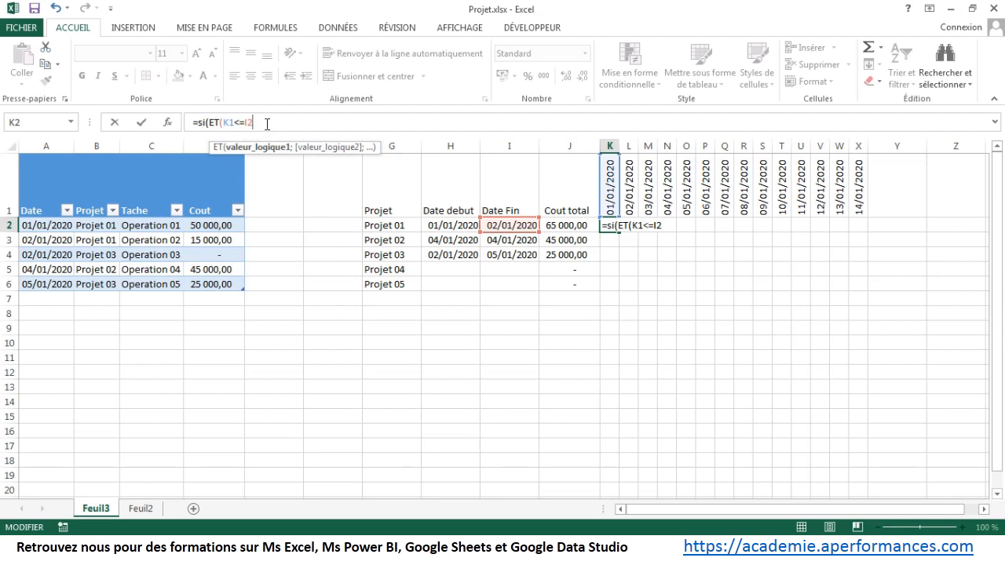
# Step: Add the start date condition K1>=H2 to the K2 formula, followed by the results "x" and "" and a closing parenthesis
pyautogui.write(';')
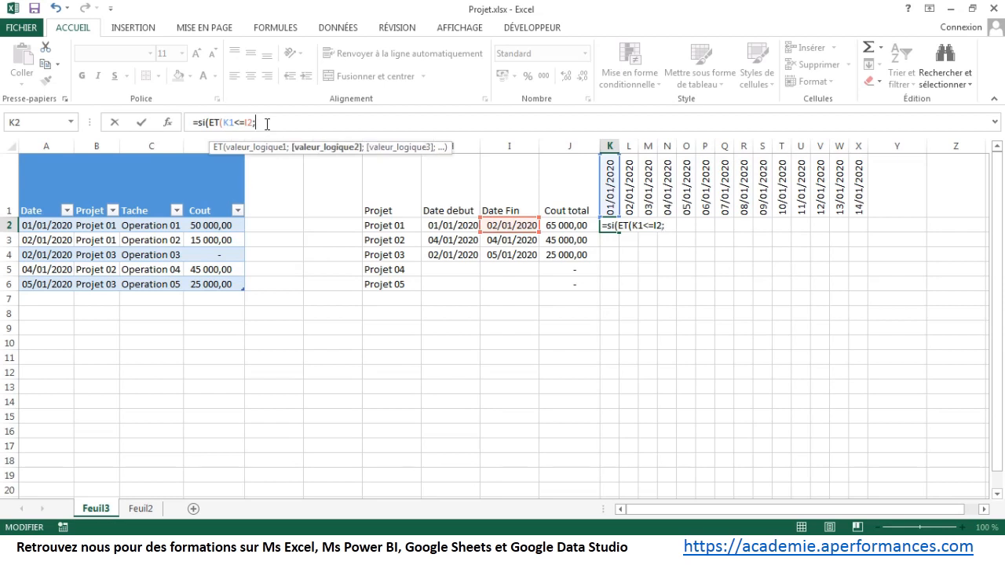
pyautogui.click(611, 193)
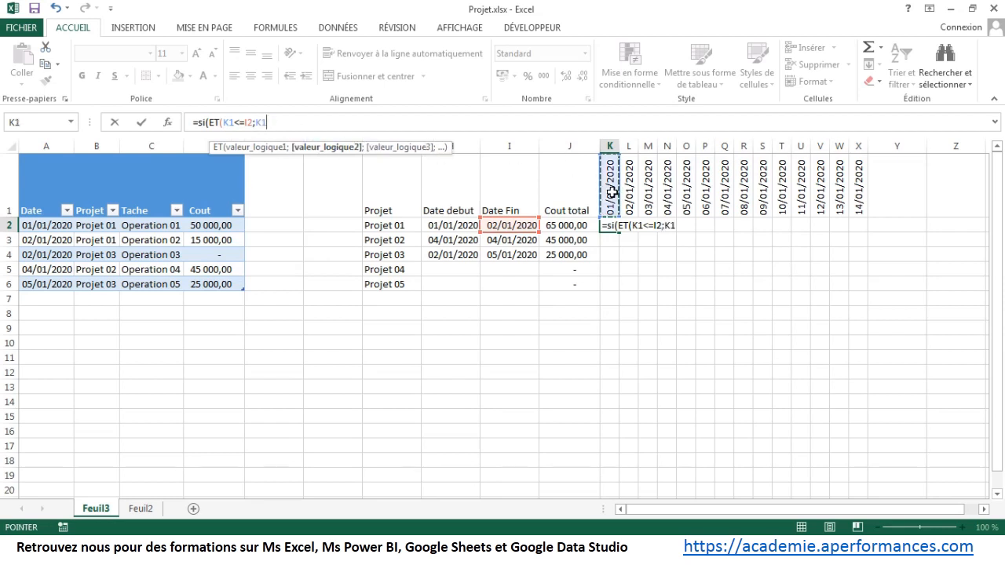
pyautogui.write('>=')
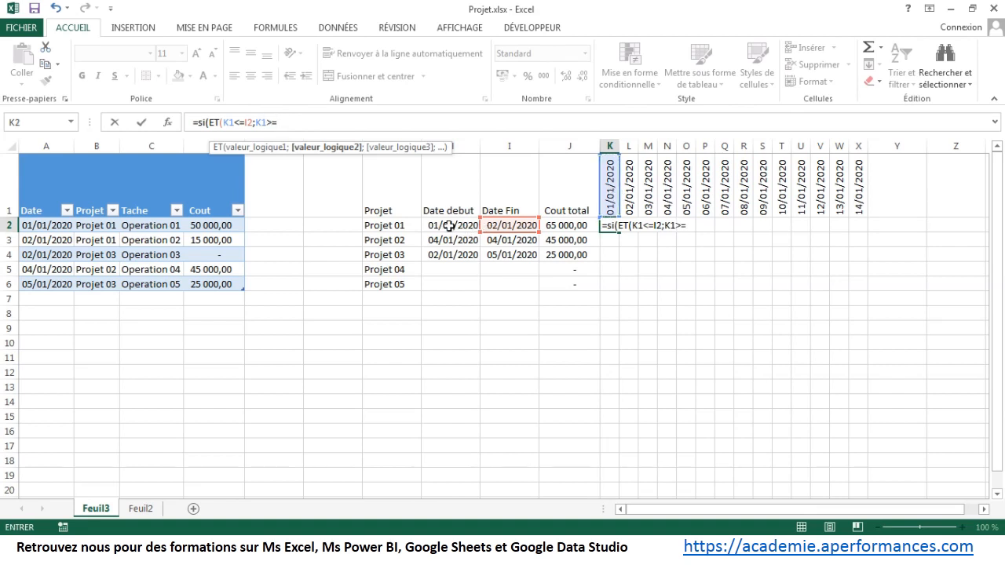
pyautogui.click(449, 226)
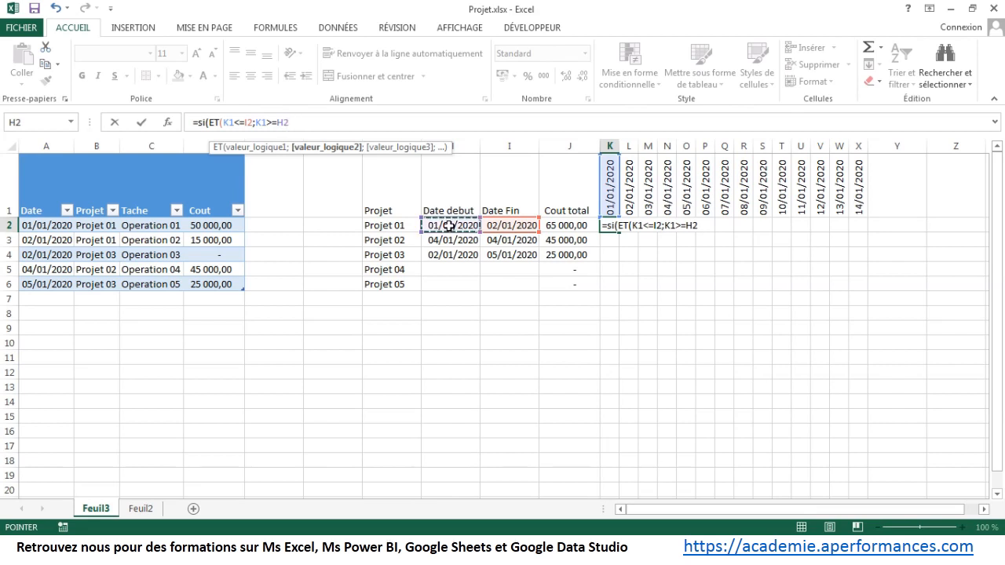
pyautogui.write(';"x')
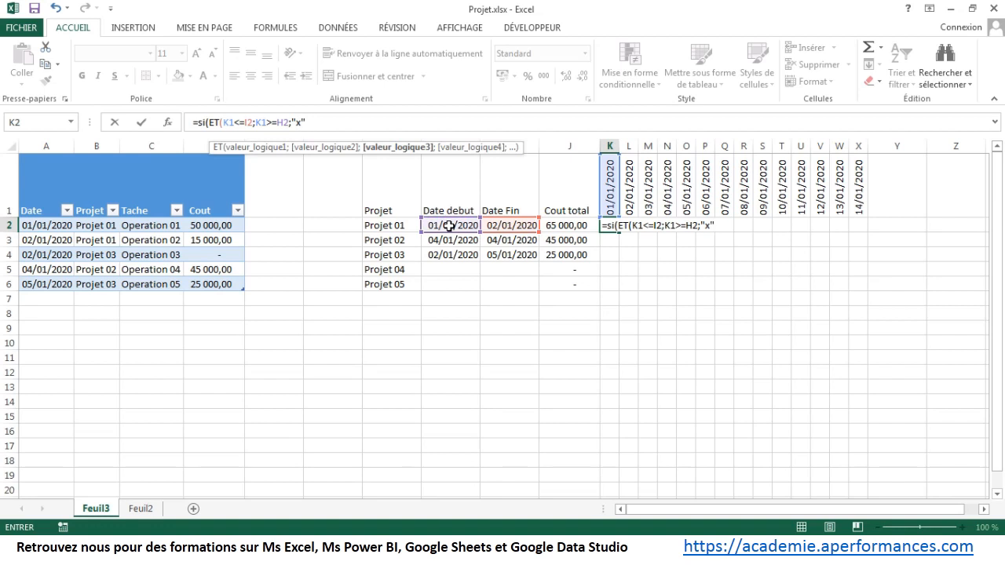
pyautogui.write('";')
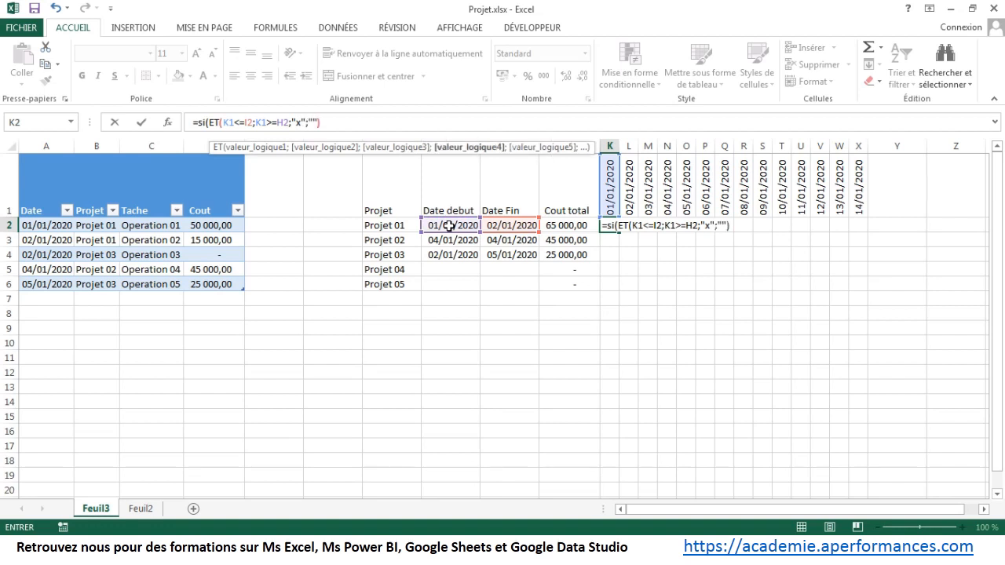
# Step: Change the references in the K2 formula to K$1, $I2 and $H2, and try to enter the formula
pyautogui.click(223, 122)
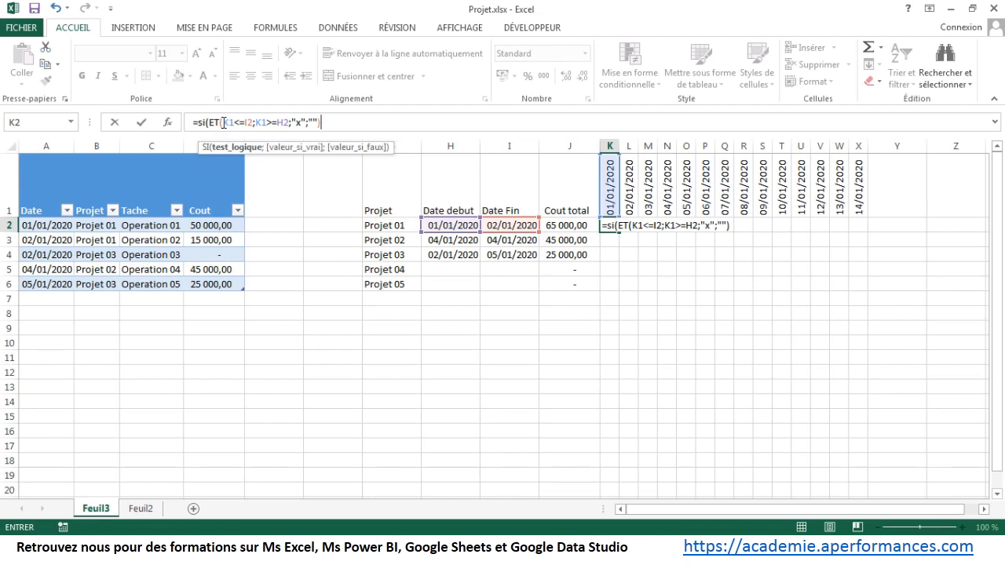
pyautogui.click(230, 122)
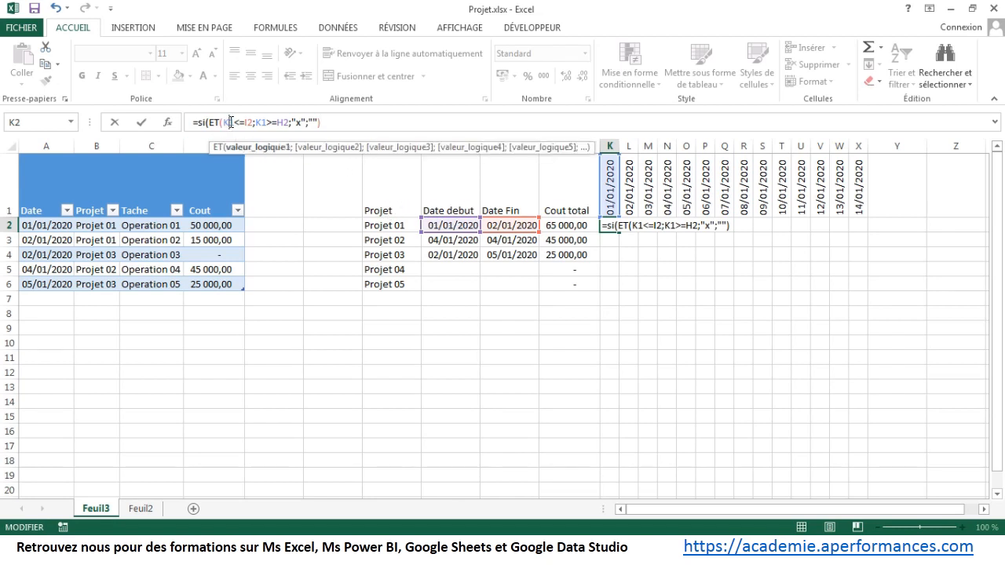
pyautogui.write('$')
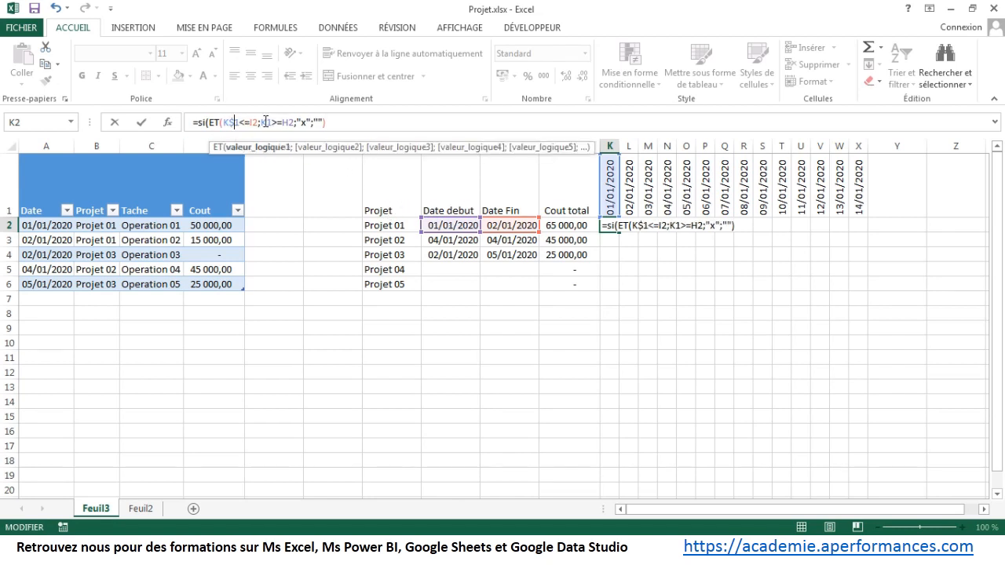
pyautogui.click(267, 123)
pyautogui.write('$')
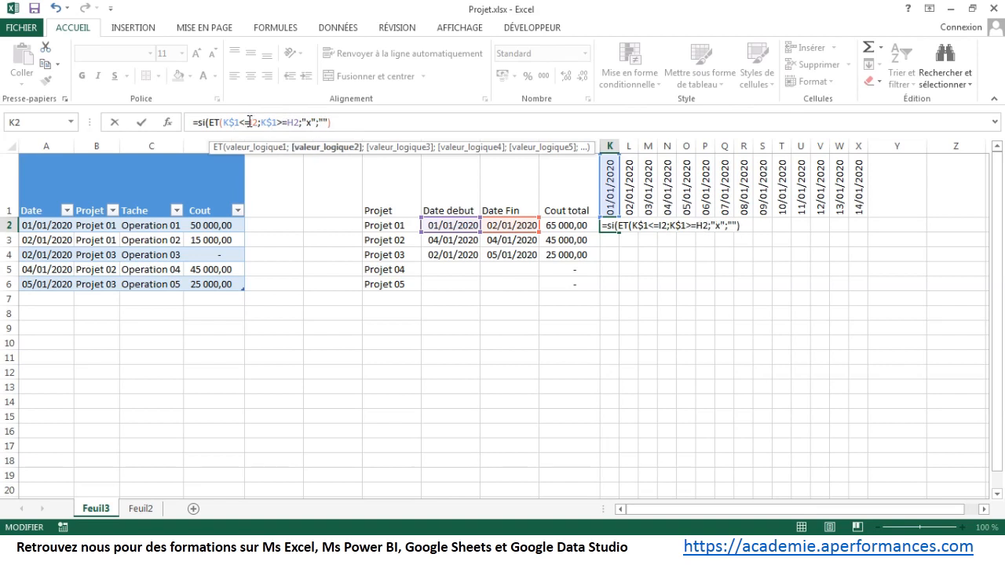
pyautogui.click(249, 122)
pyautogui.write('$')
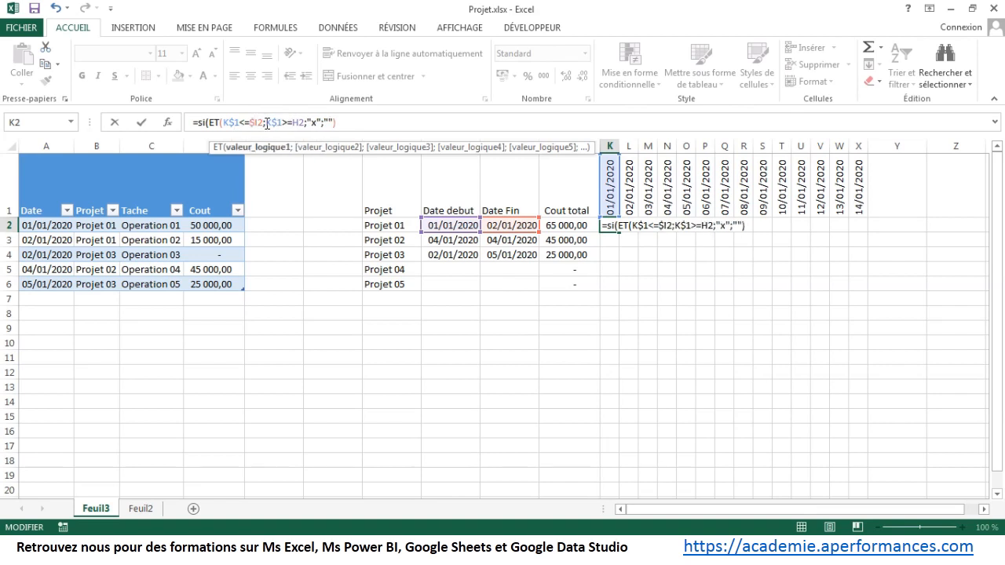
pyautogui.click(292, 122)
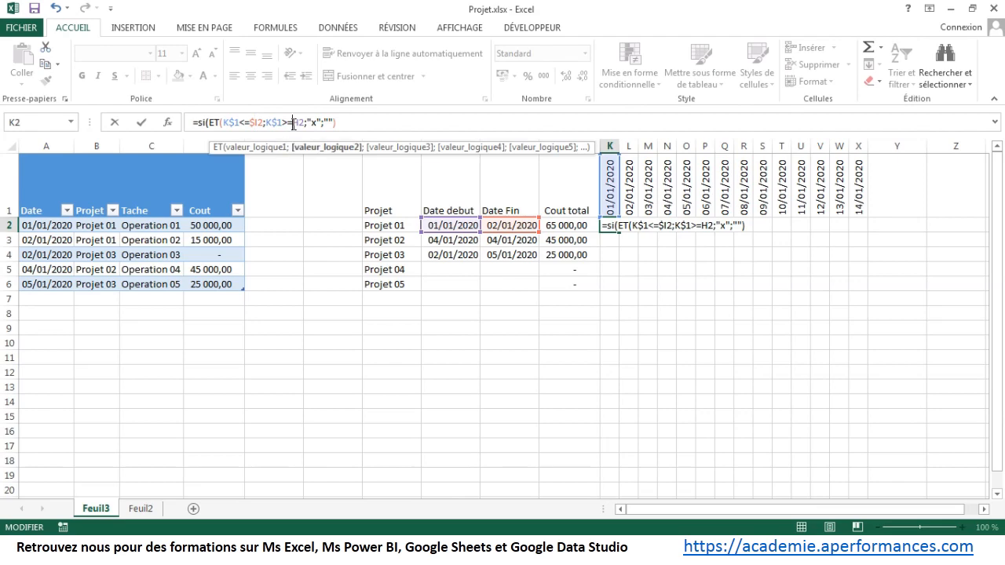
pyautogui.write('$')
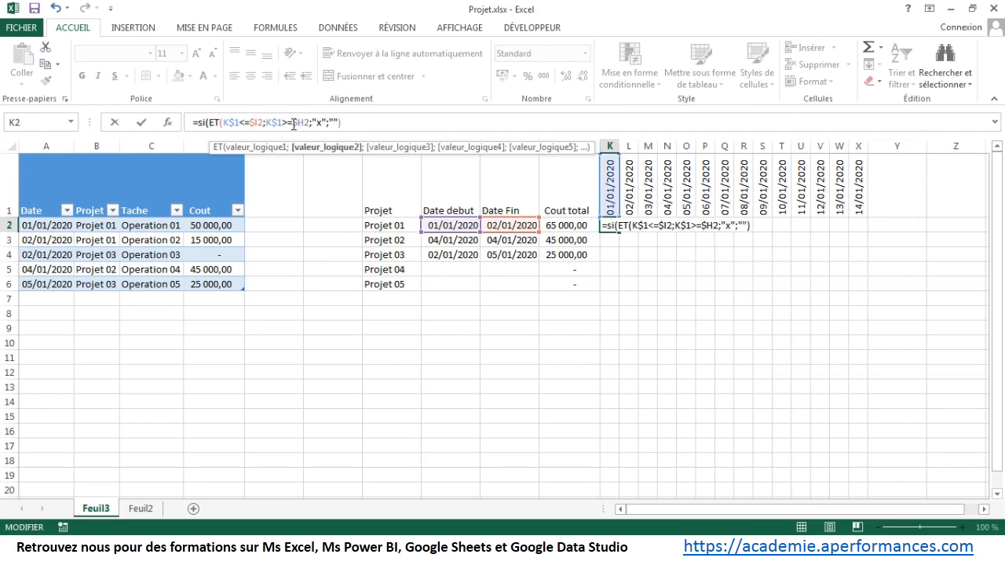
pyautogui.press('Return')
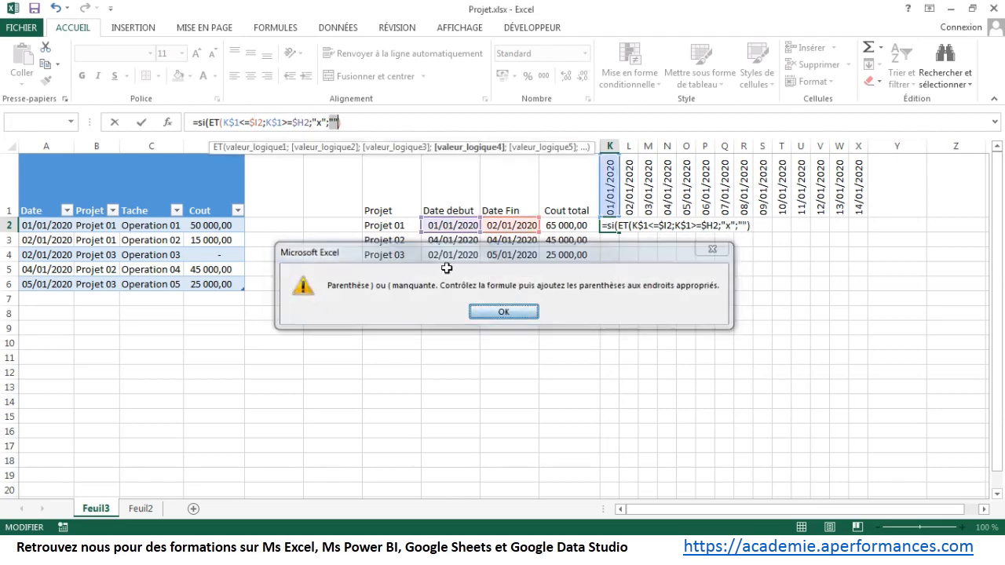
pyautogui.press('Return')
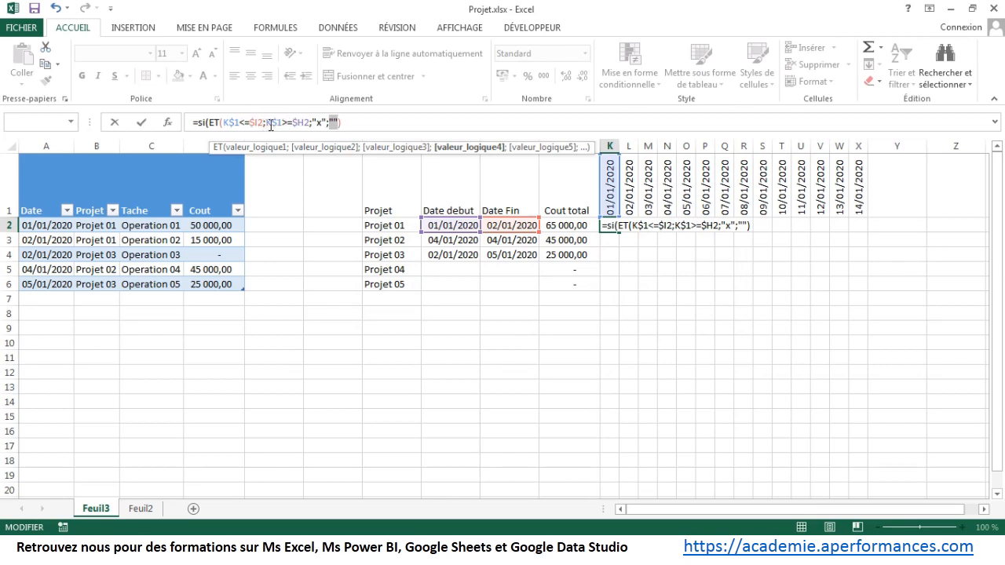
# Step: Close the ET condition after $H2 in the K2 formula, enter it, and fill the formula through K2:X6
pyautogui.click(311, 122)
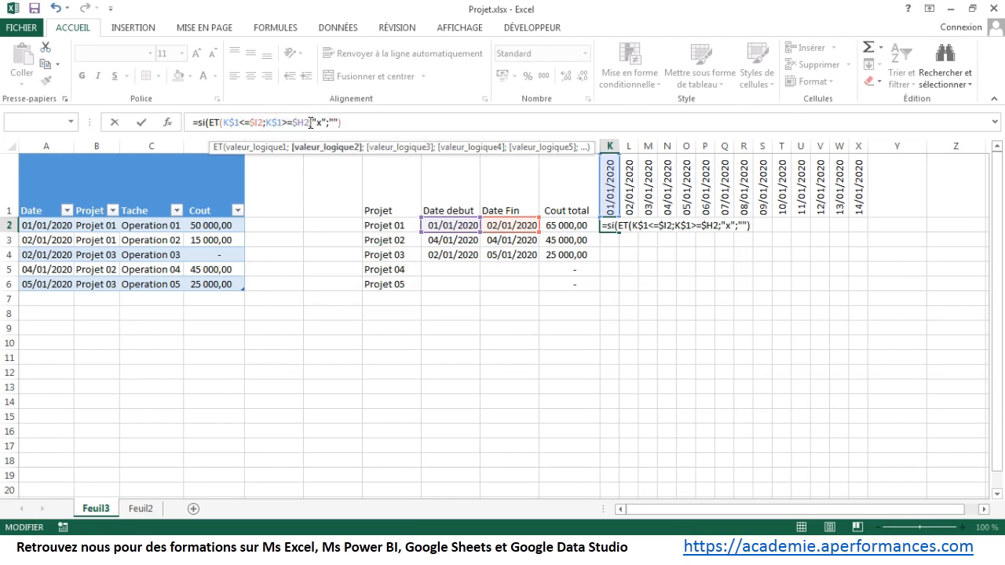
pyautogui.write(')')
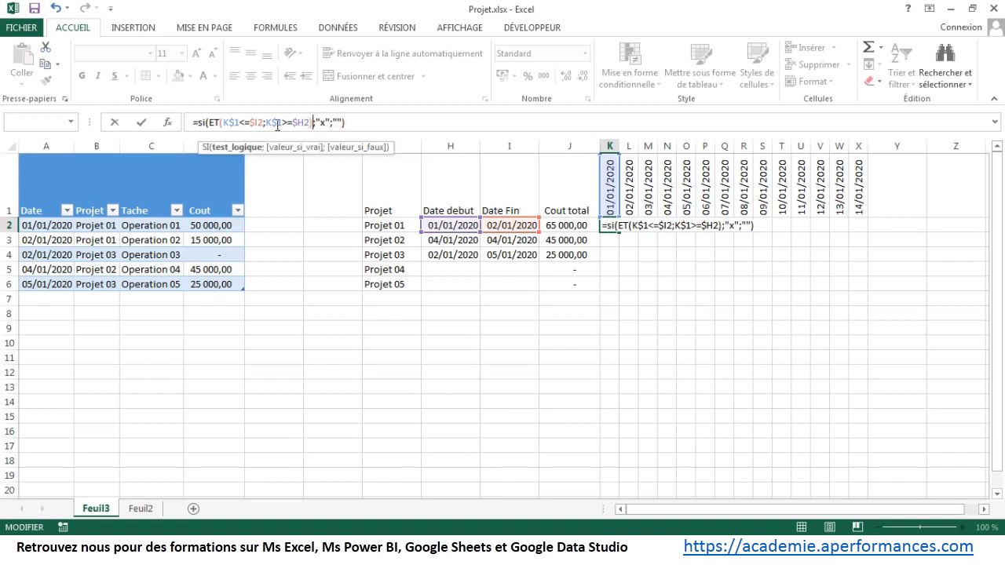
pyautogui.click(356, 123)
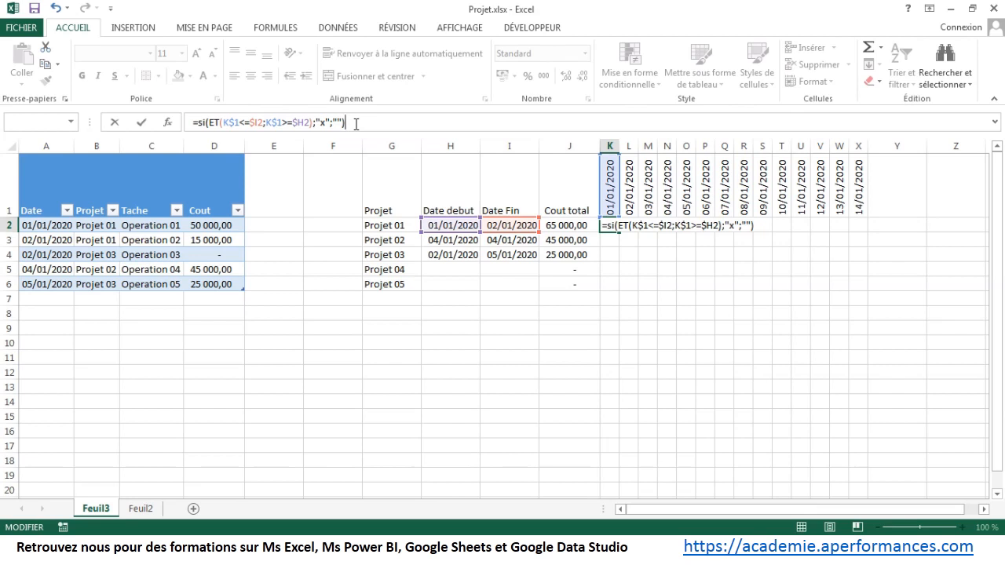
pyautogui.press('Return')
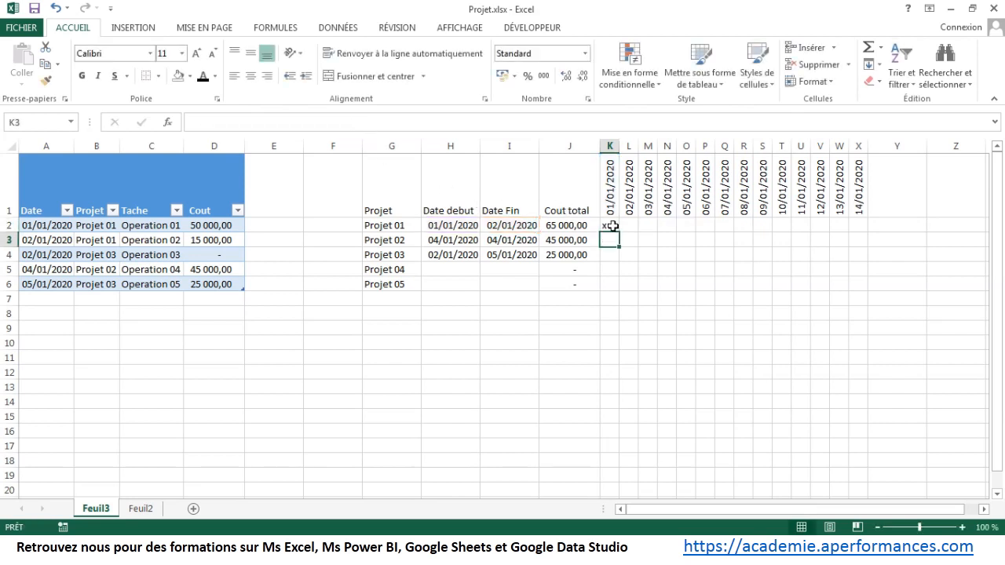
pyautogui.click(611, 229)
pyautogui.moveTo(618, 231); pyautogui.dragTo(871, 290)
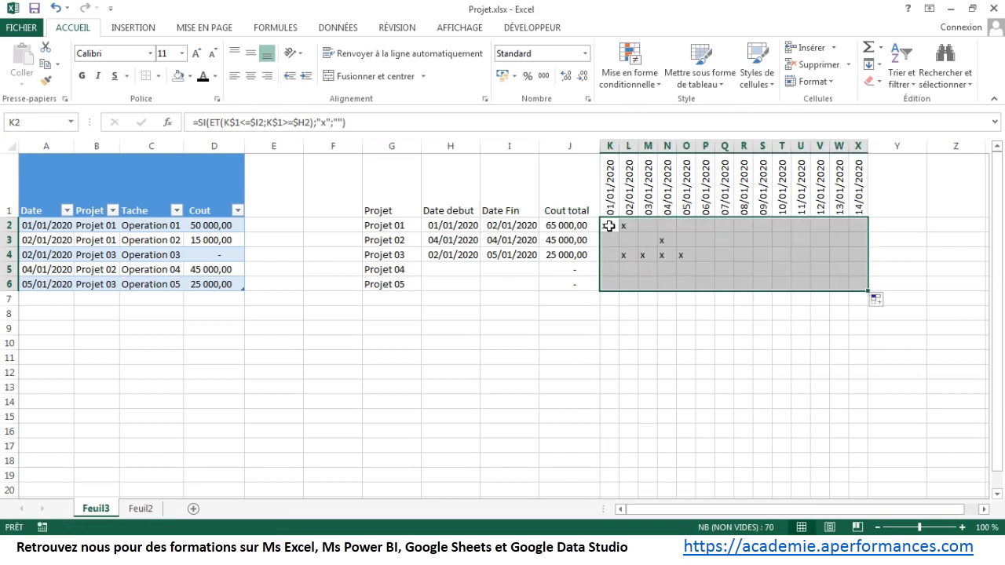
# Step: Create a conditional formatting rule on K2:X6 for cells whose value is equal to x
pyautogui.moveTo(609, 226); pyautogui.dragTo(859, 289)
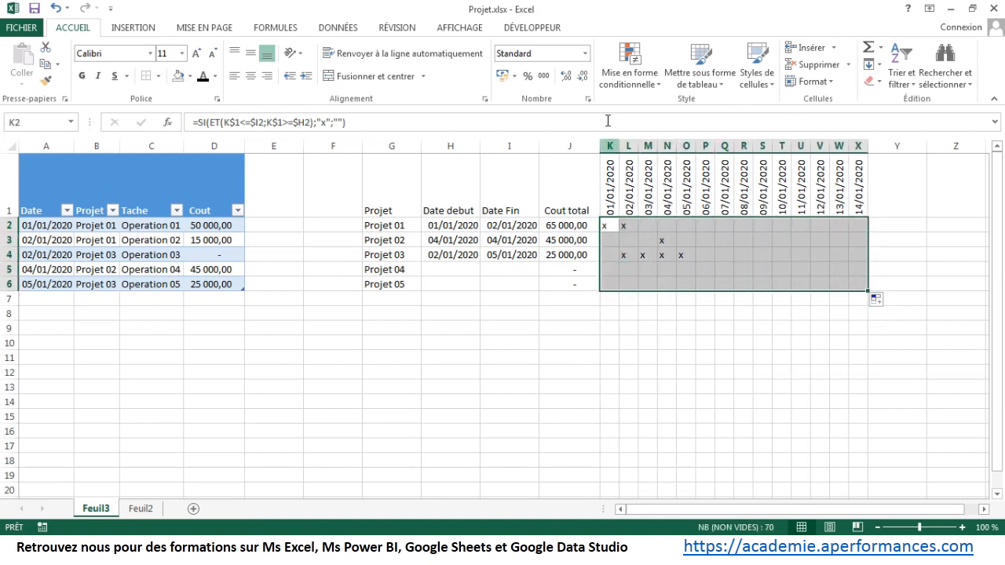
pyautogui.click(628, 69)
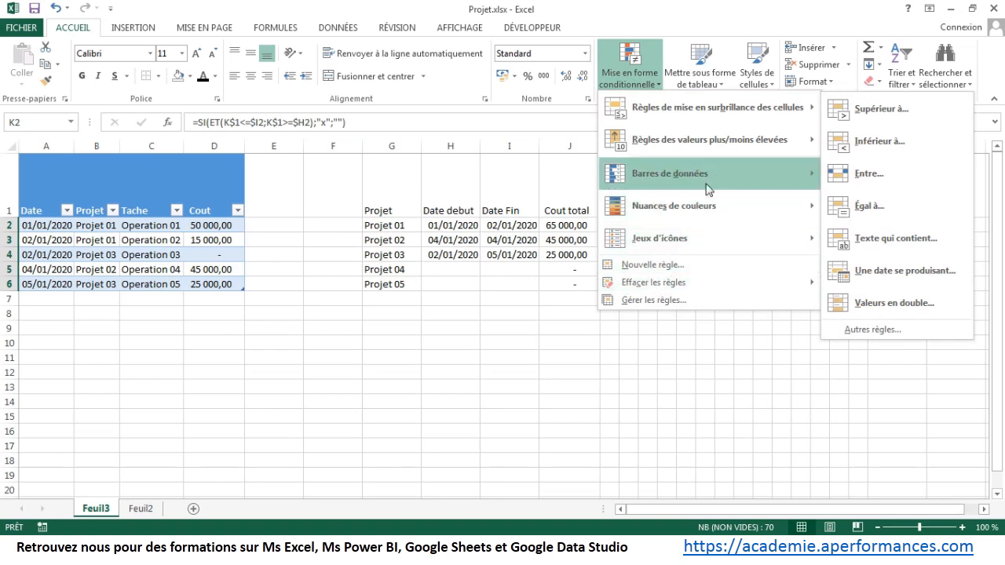
pyautogui.moveTo(721, 222)
pyautogui.click(682, 263)
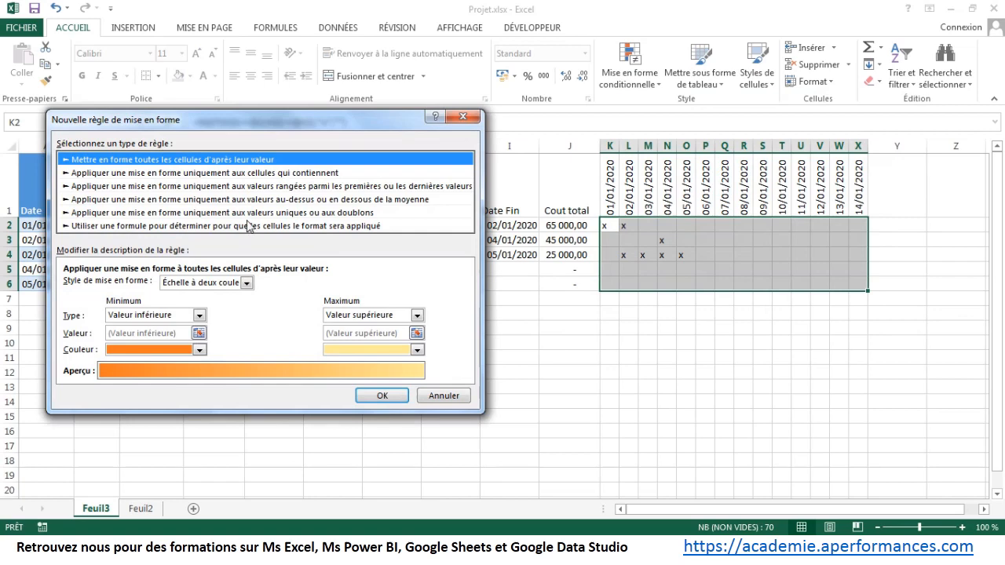
pyautogui.click(250, 174)
pyautogui.click(265, 286)
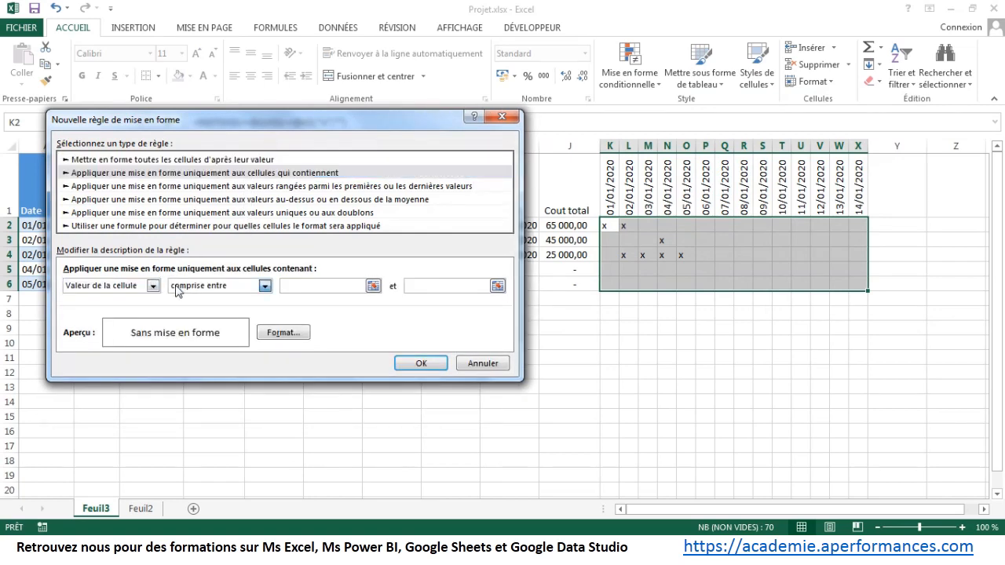
pyautogui.click(192, 319)
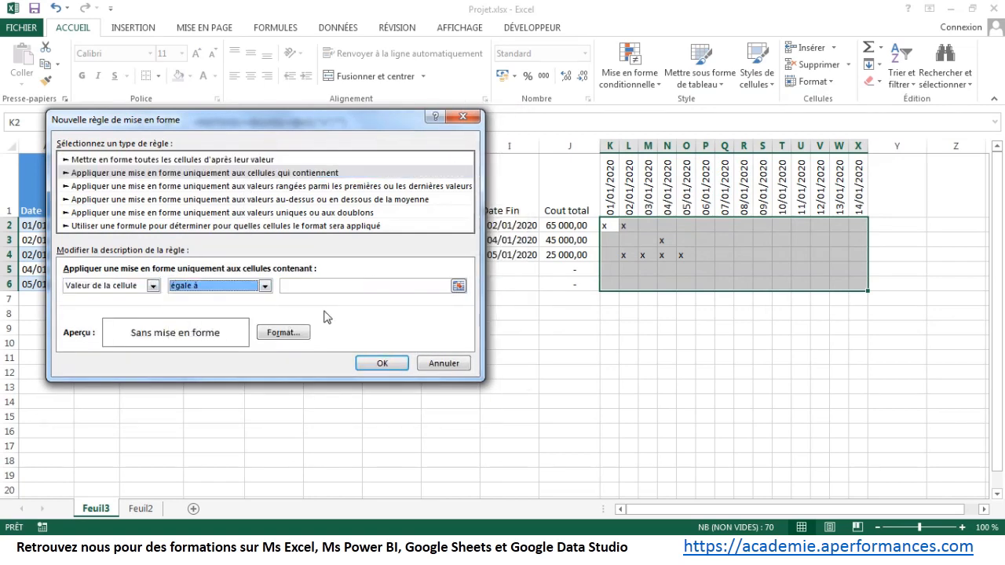
pyautogui.click(319, 287)
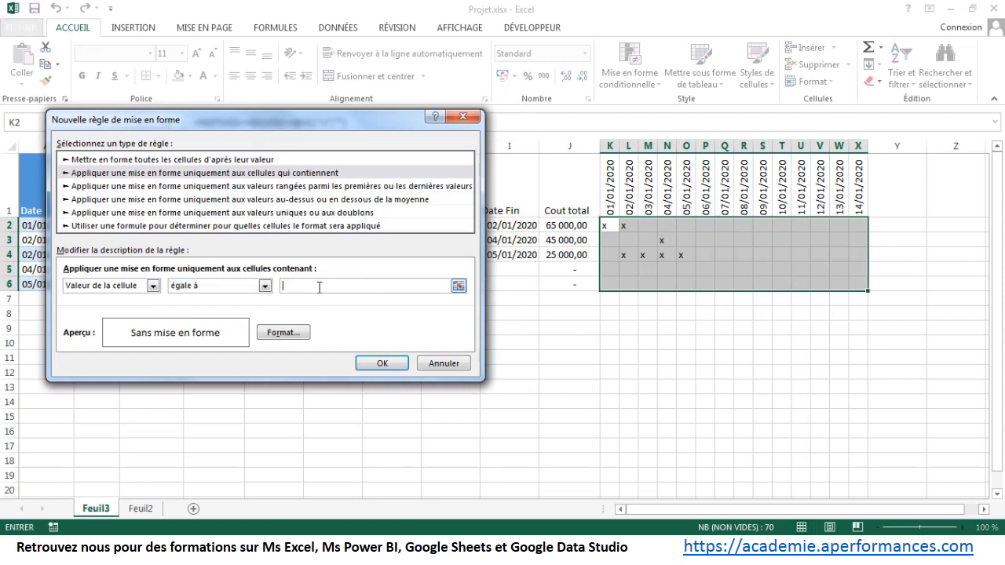
# Step: Give the rule a dark blue-grey background fill and apply it to the timeline cells
pyautogui.click(281, 333)
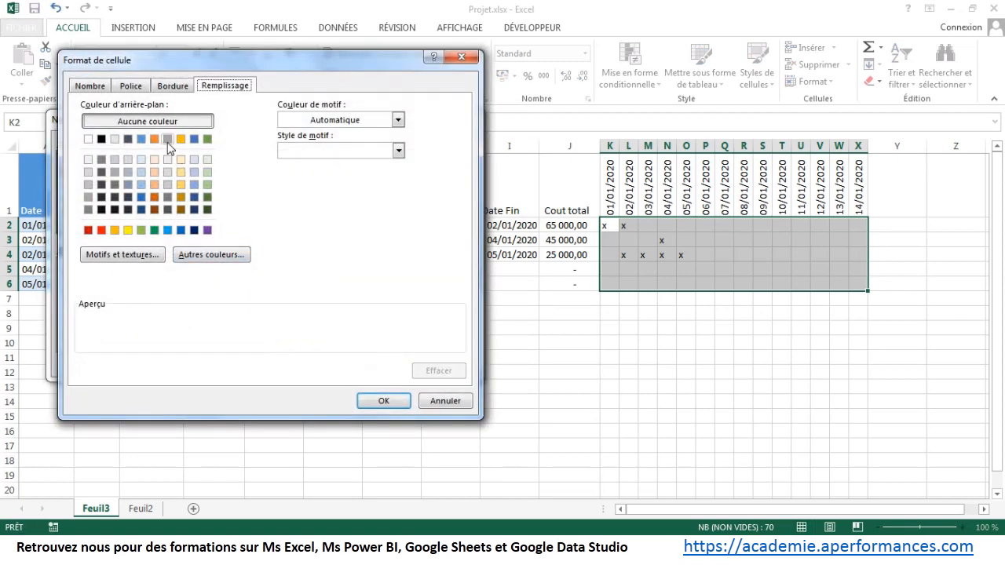
pyautogui.click(167, 138)
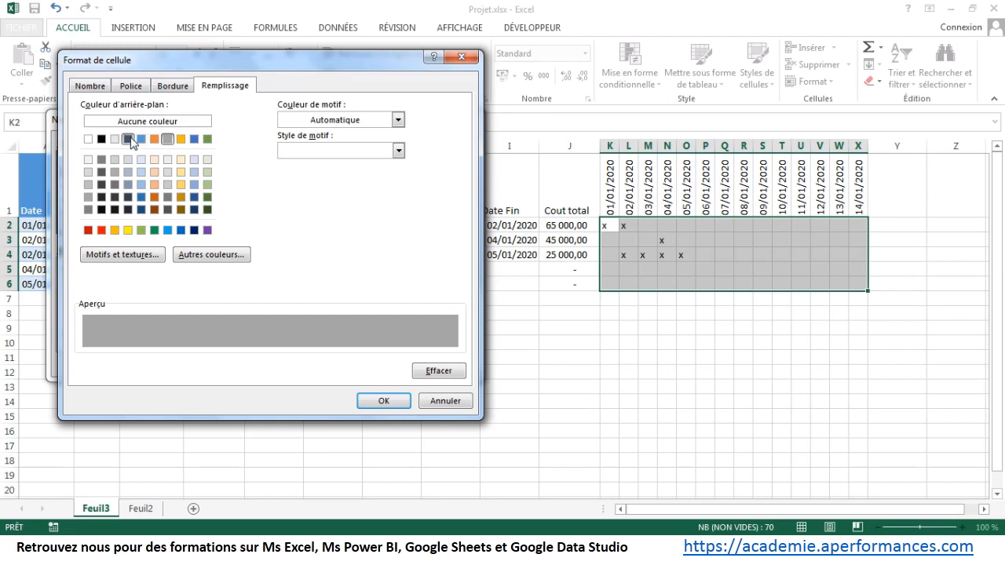
pyautogui.click(128, 139)
pyautogui.click(383, 401)
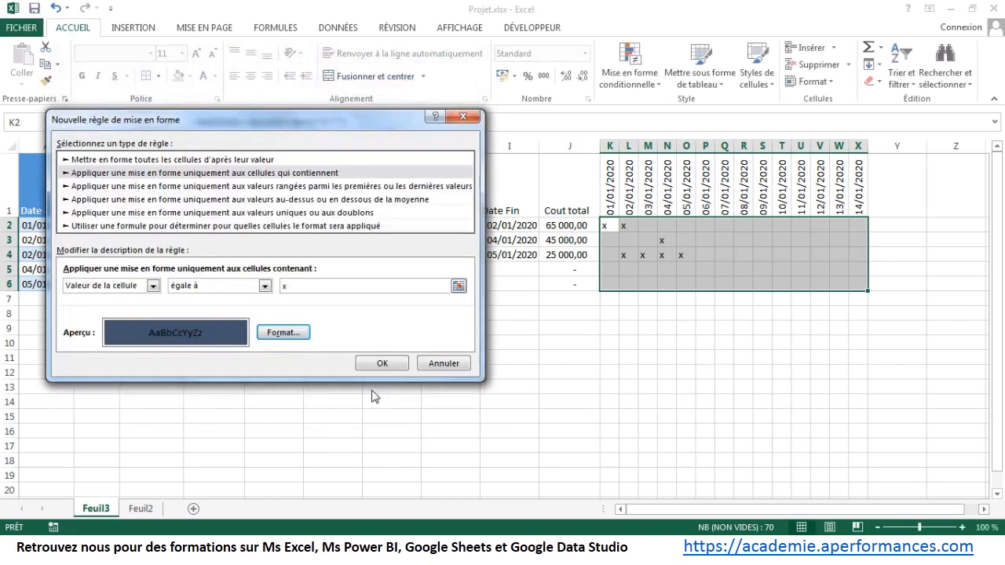
pyautogui.click(381, 366)
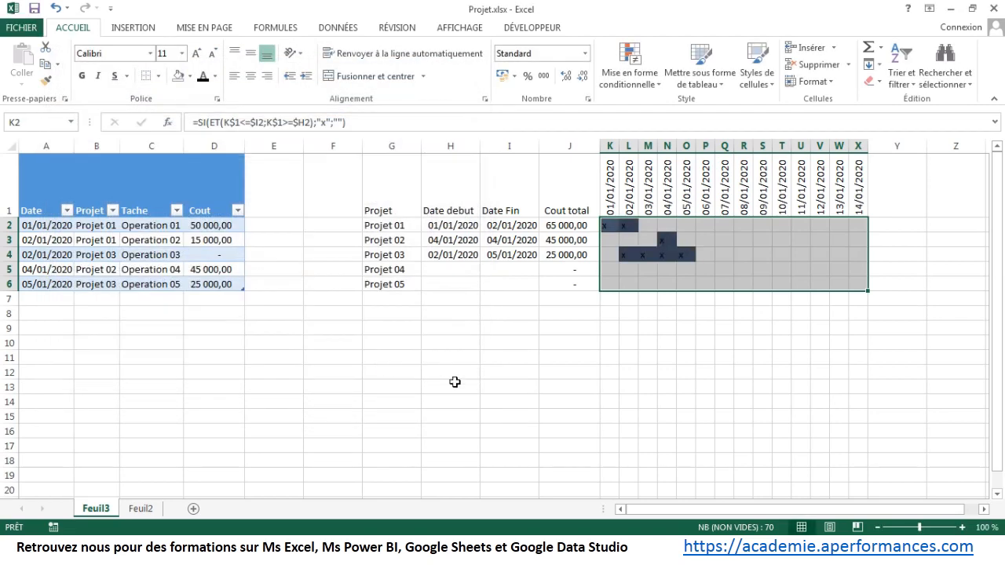
# Step: Apply the custom number format ;;; to K2:X6 to hide the x marks in the timeline
pyautogui.rightClick(649, 230)
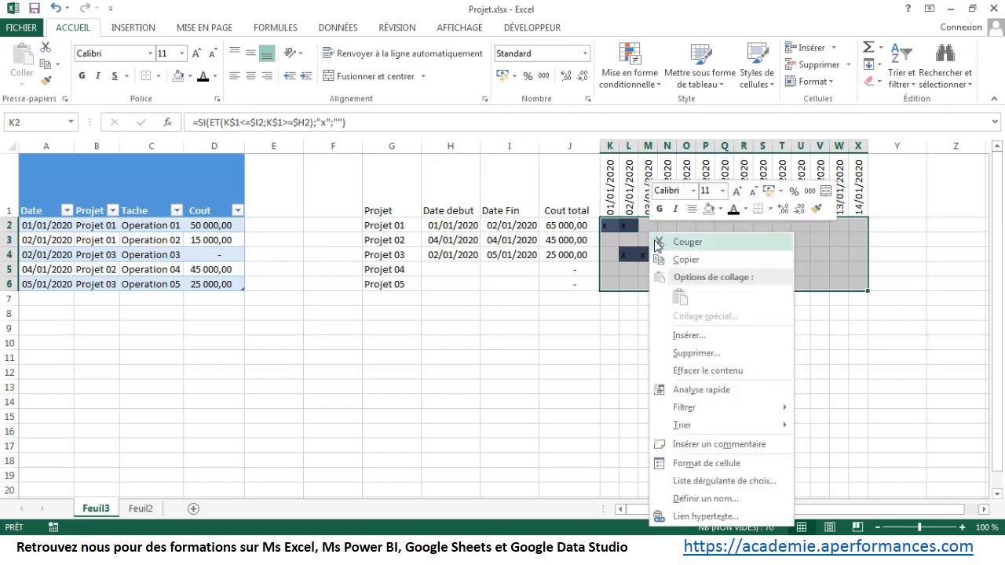
pyautogui.click(695, 463)
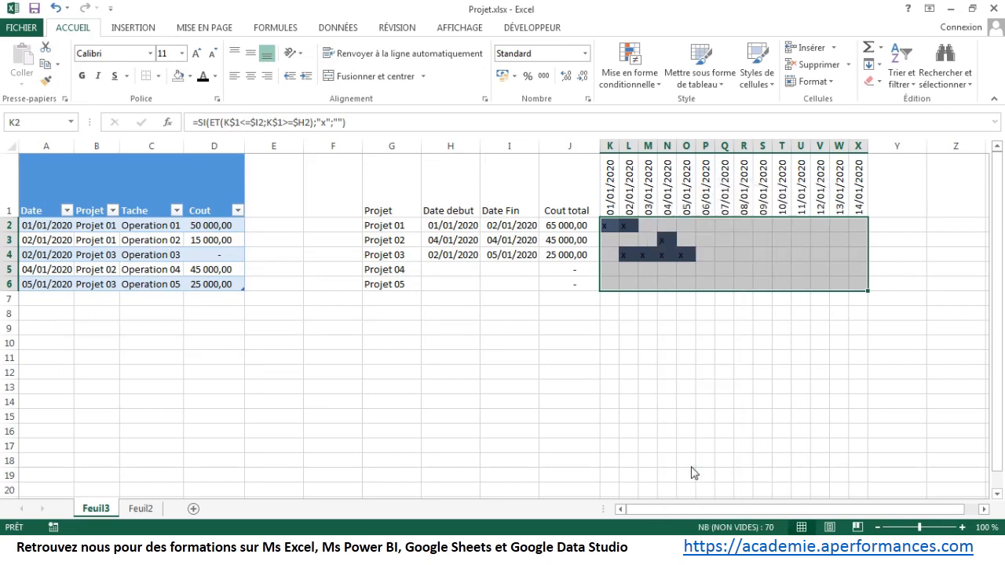
pyautogui.click(521, 228)
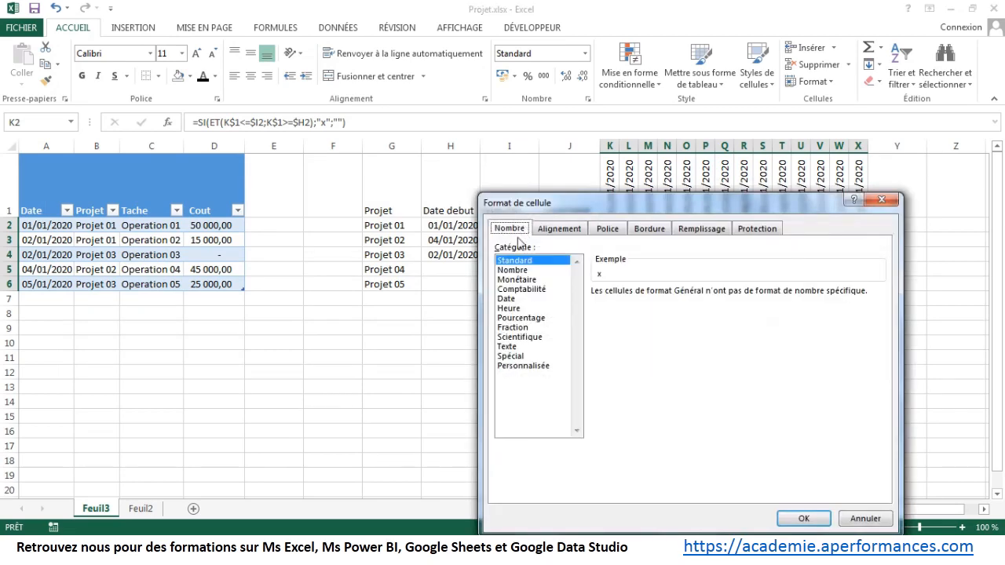
pyautogui.click(531, 365)
pyautogui.moveTo(644, 304); pyautogui.dragTo(579, 301)
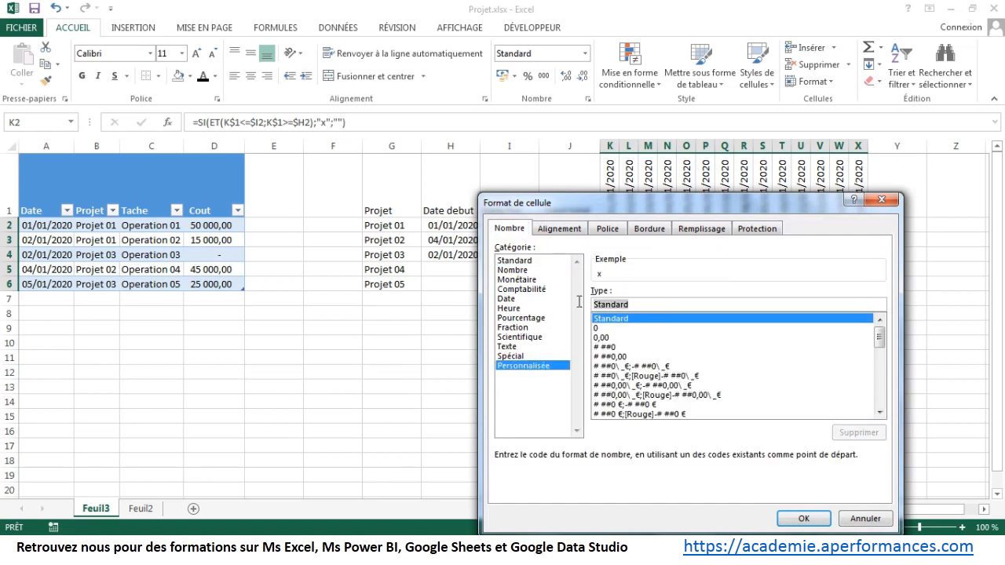
pyautogui.write(';;;')
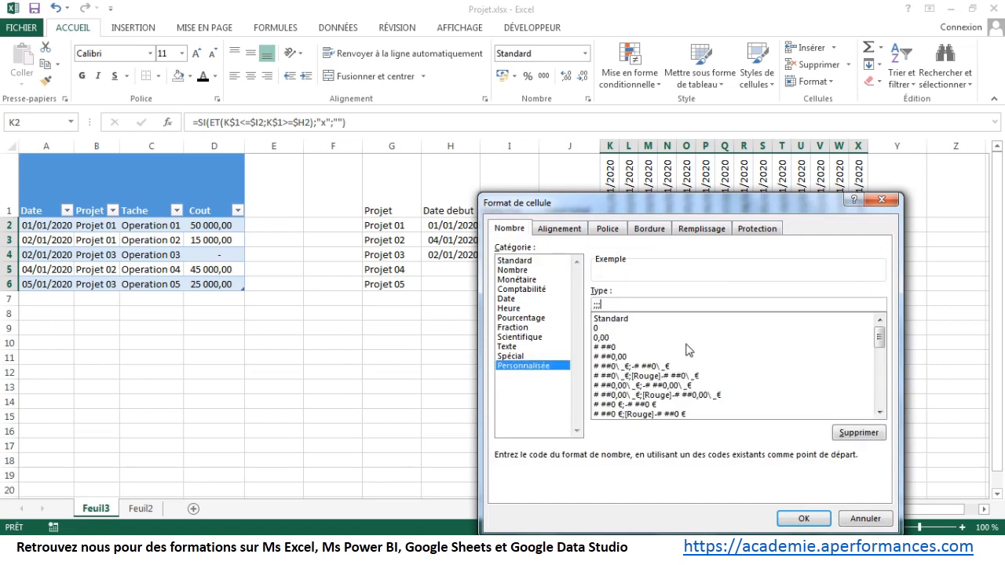
pyautogui.click(790, 518)
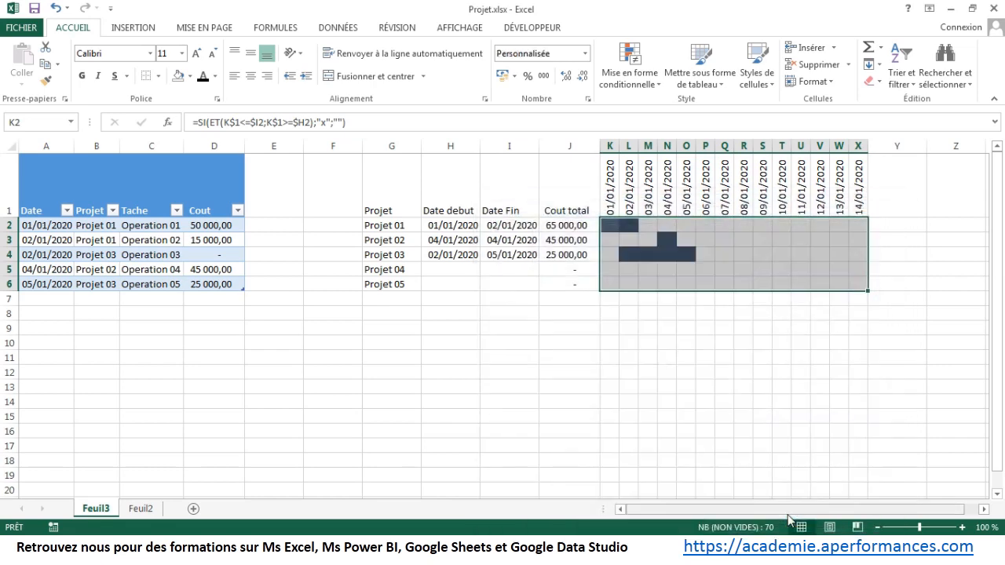
pyautogui.click(704, 328)
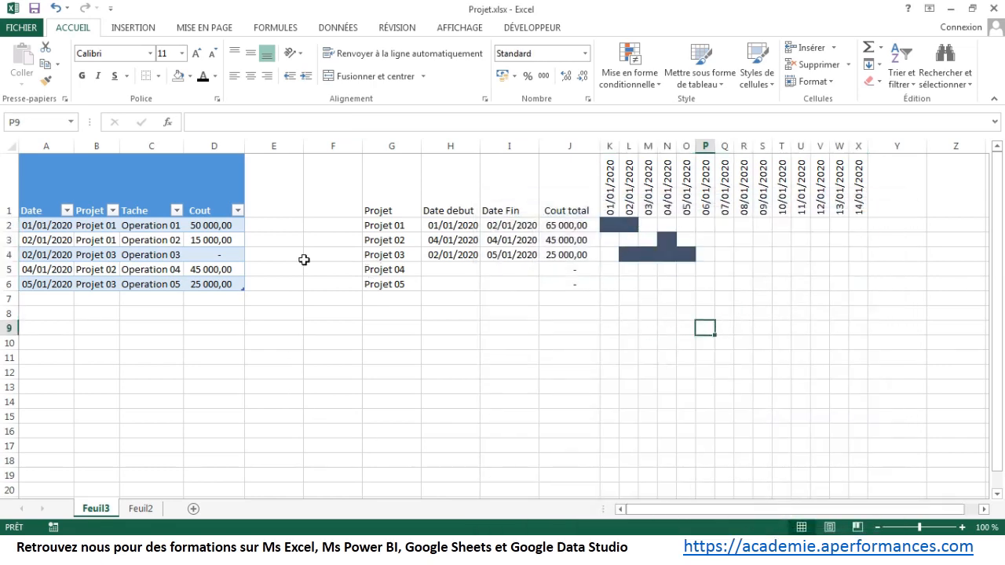
# Step: Add a new row 7 to the task table with the date 06/01/2020 and the project Projet 01
pyautogui.click(53, 298)
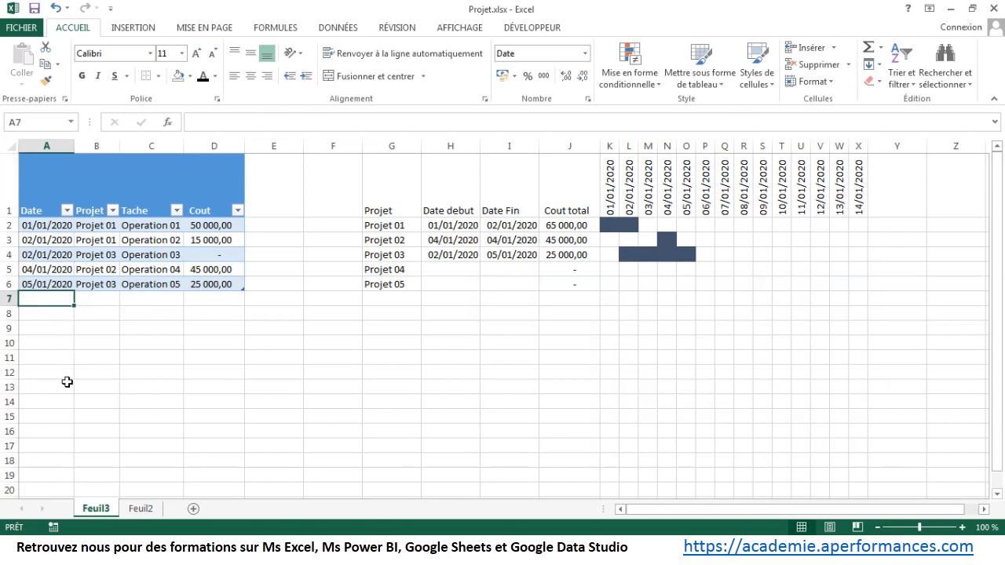
pyautogui.write('06/')
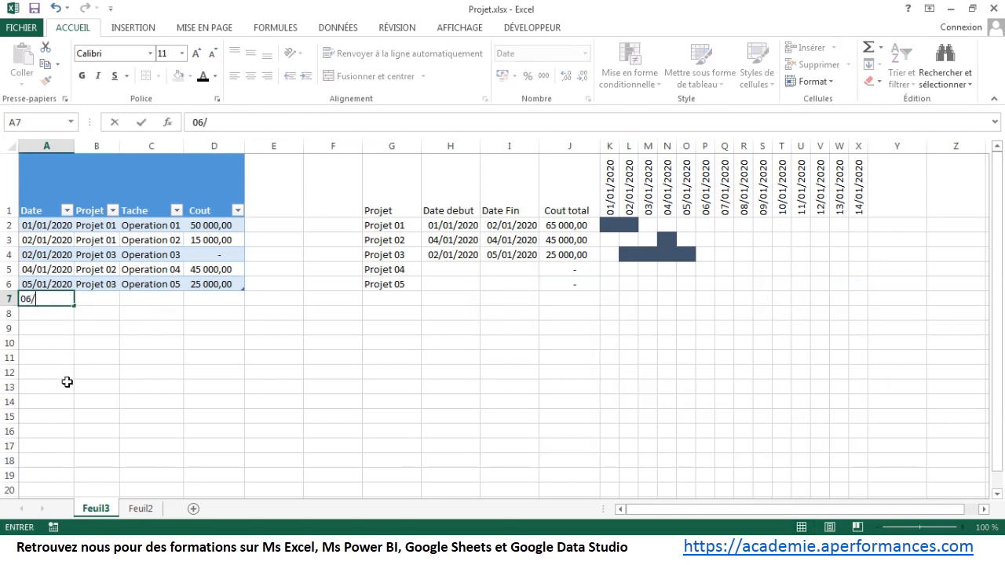
pyautogui.write('01/2020')
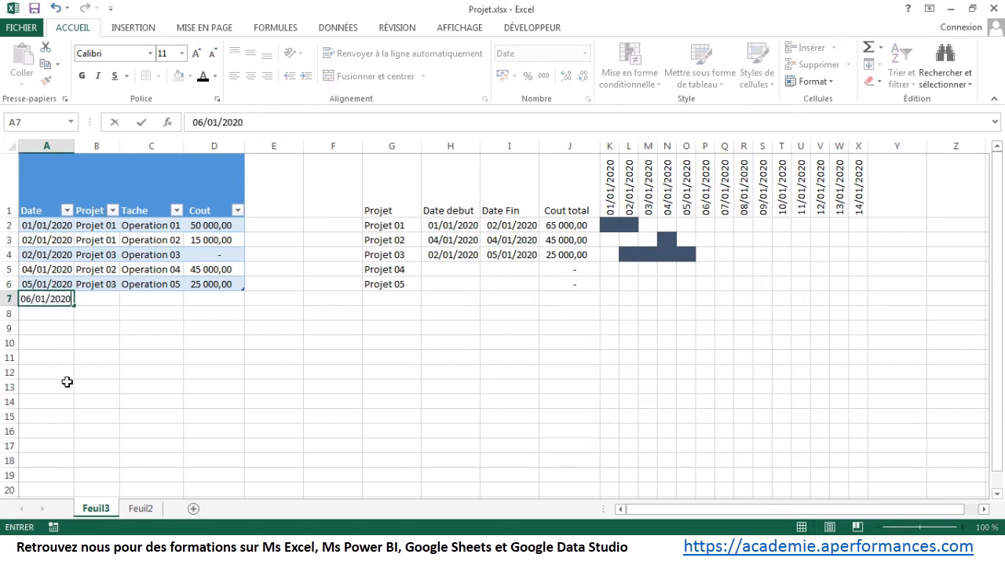
pyautogui.press('Tab')
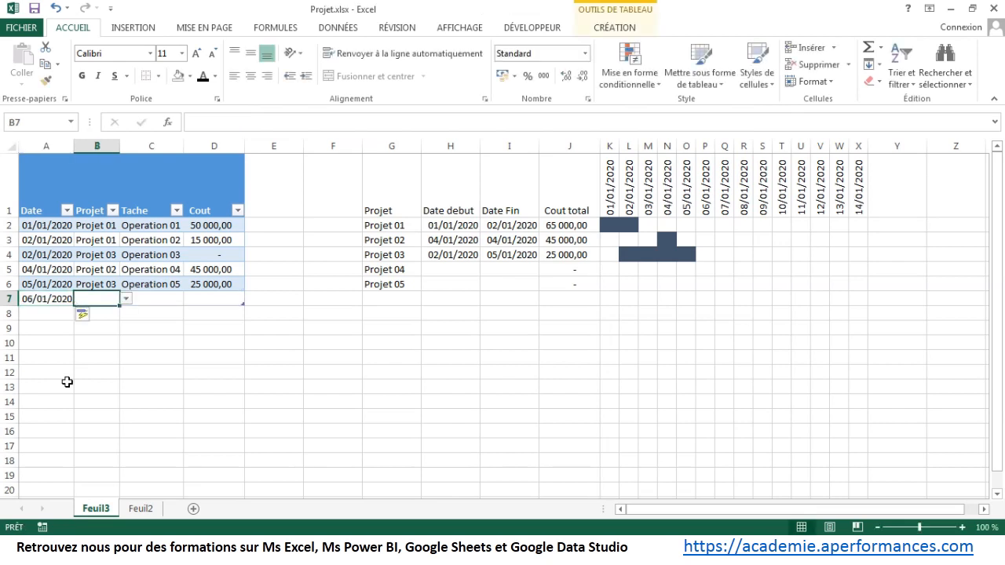
pyautogui.click(125, 299)
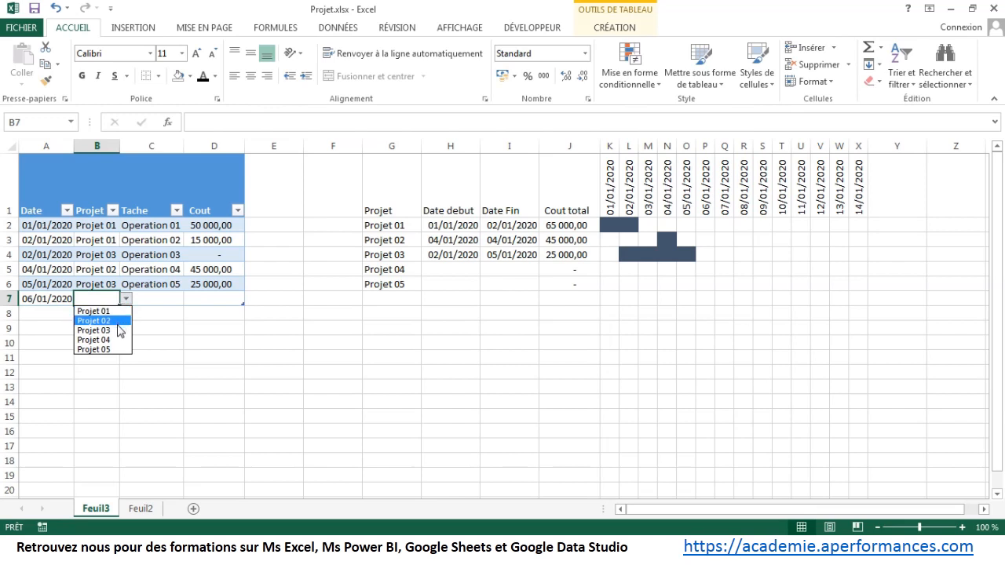
pyautogui.click(117, 311)
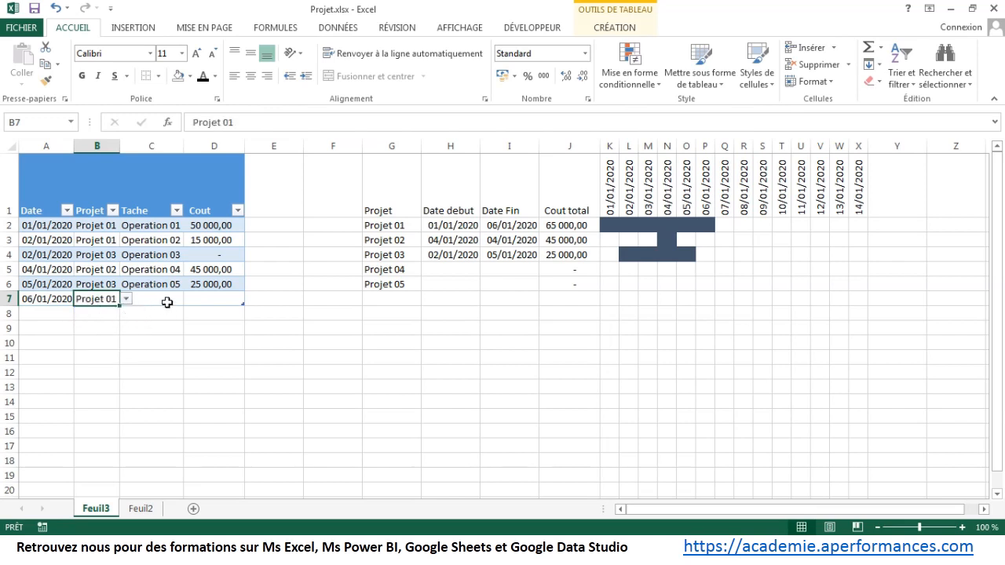
# Step: Fill the task series down to Operation 06 in C7 and enter a cost of 10000 in D7
pyautogui.click(165, 299)
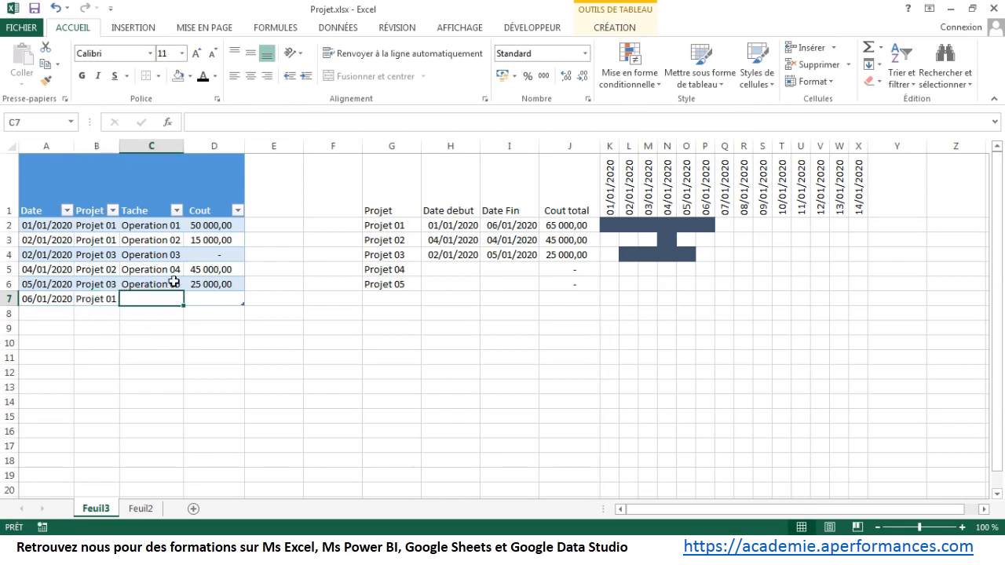
pyautogui.click(171, 284)
pyautogui.moveTo(182, 289); pyautogui.dragTo(185, 306)
pyautogui.click(203, 298)
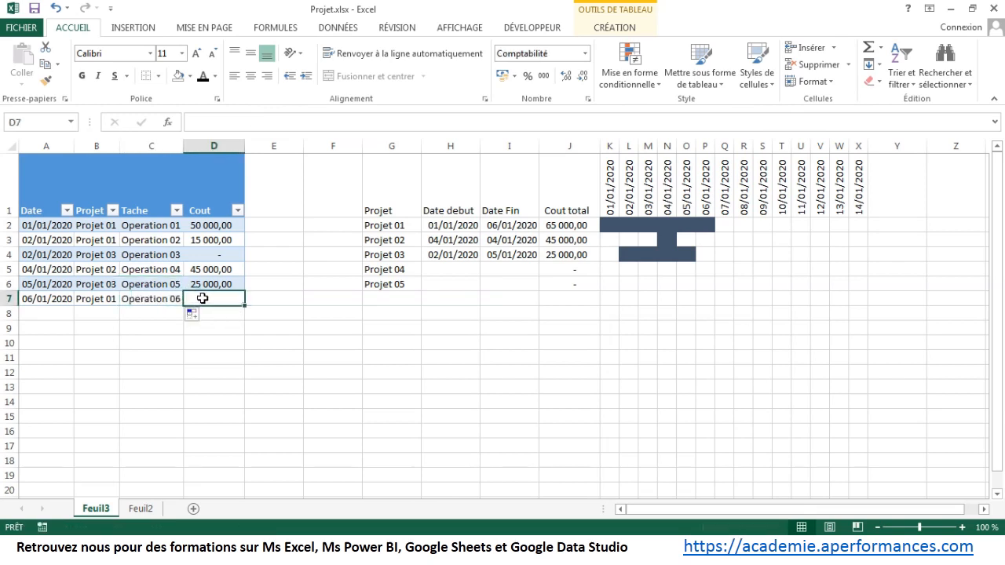
pyautogui.write('10000')
pyautogui.press('Return')
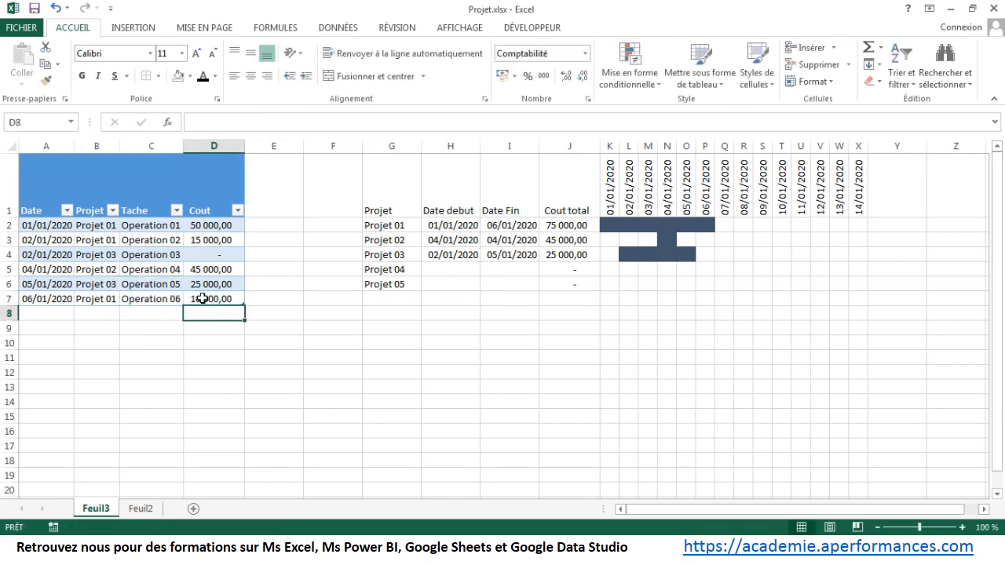
# Step: Add light blue gradient data bars to the Cout total values in J2:J6
pyautogui.moveTo(576, 225); pyautogui.dragTo(581, 285)
pyautogui.click(628, 70)
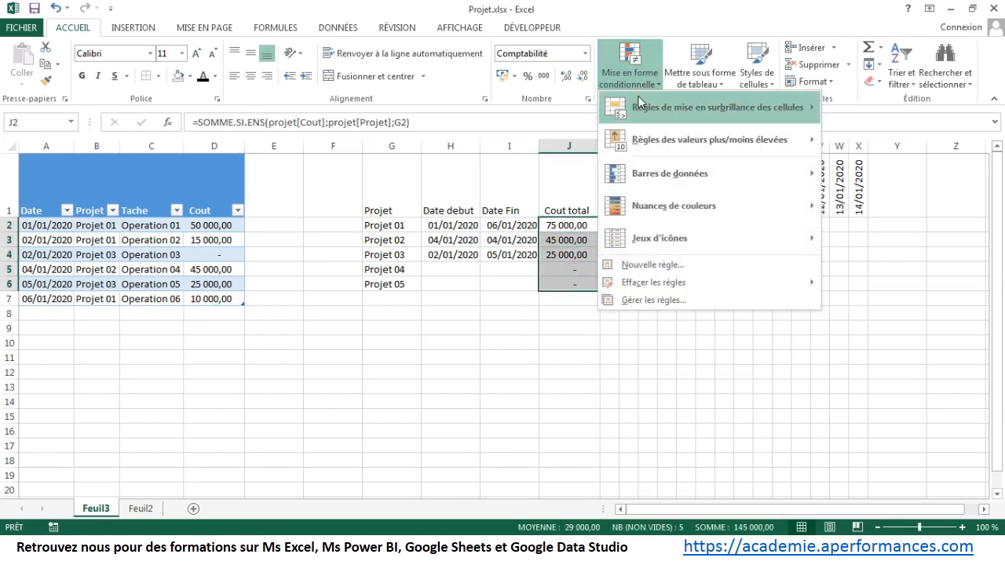
pyautogui.moveTo(653, 174)
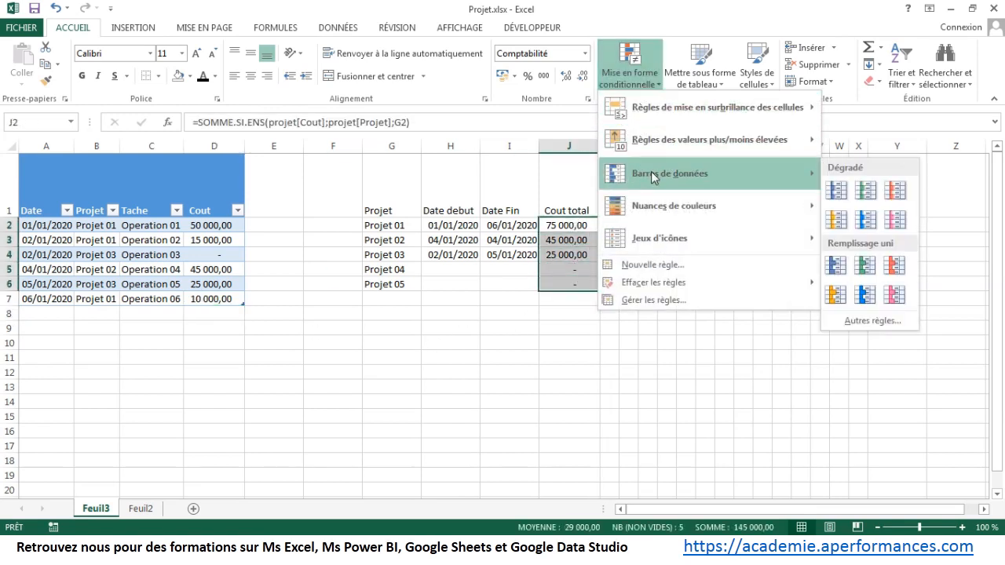
pyautogui.click(868, 223)
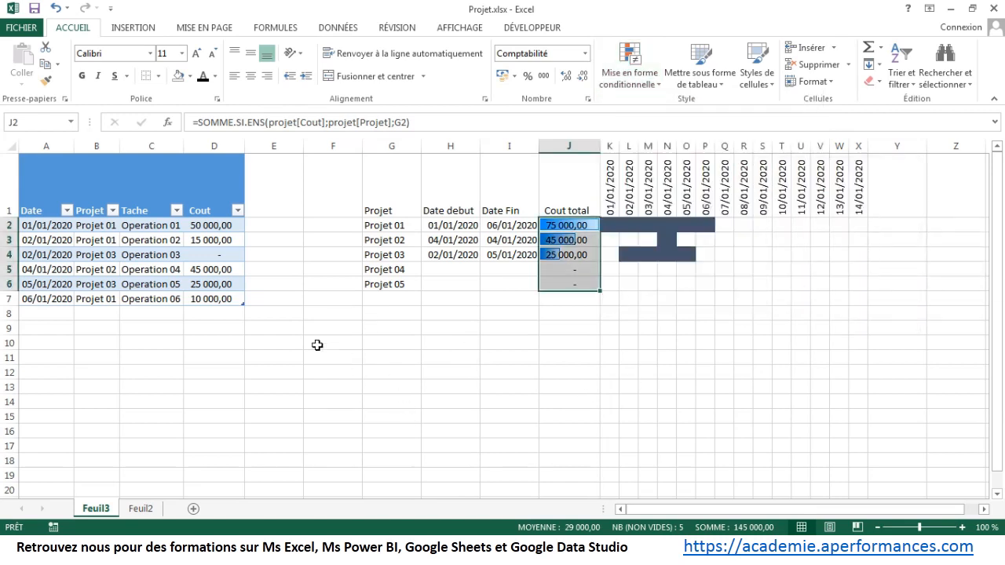
pyautogui.click(62, 312)
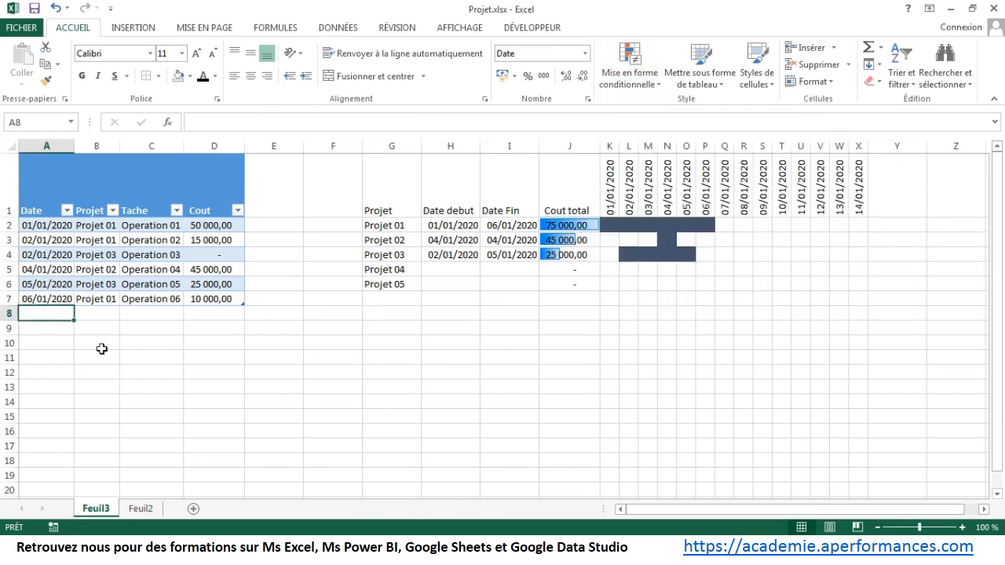
# Step: Add a new row 8 to the task table with the date 06/01/2020 and the project Projet 03
pyautogui.write('06/01/2020')
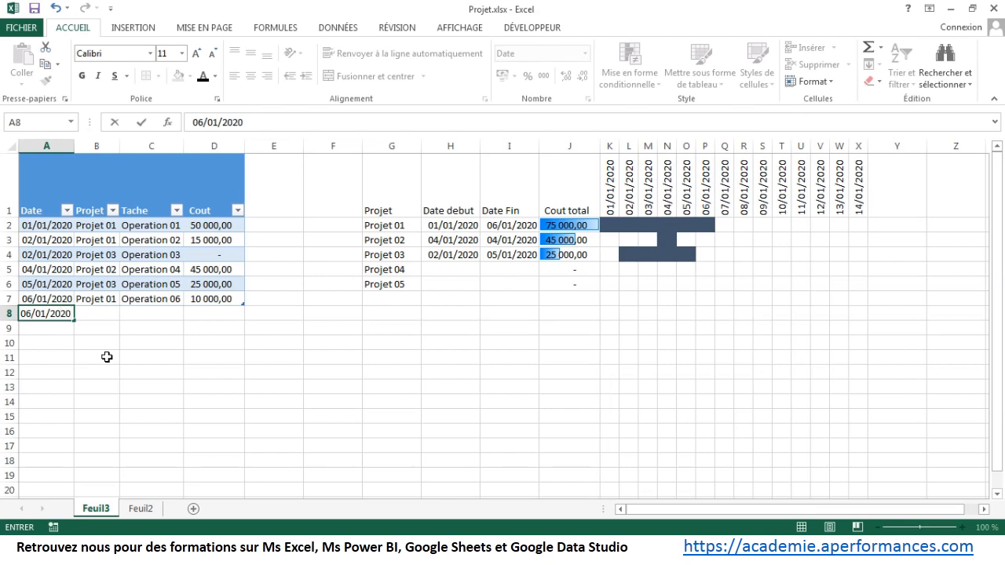
pyautogui.press('Tab')
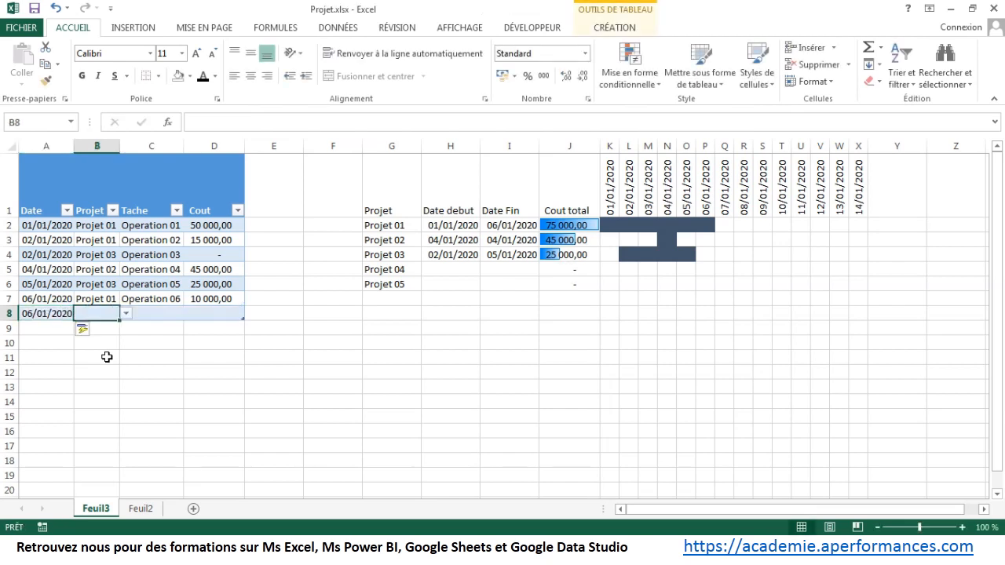
pyautogui.click(126, 313)
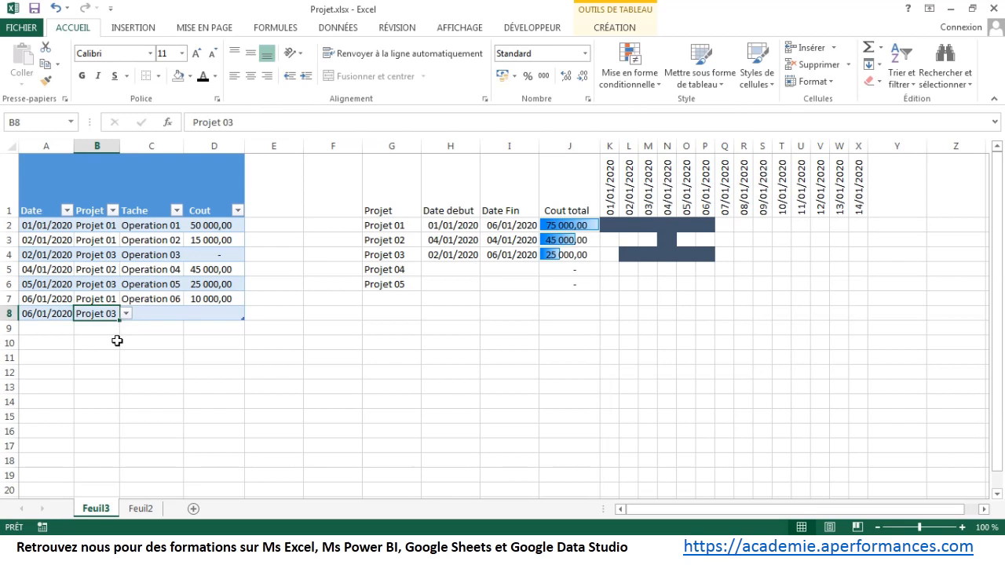
# Step: Fill the task series down to Operation 07 in C8 and enter a cost of 50000 in D8
pyautogui.click(165, 315)
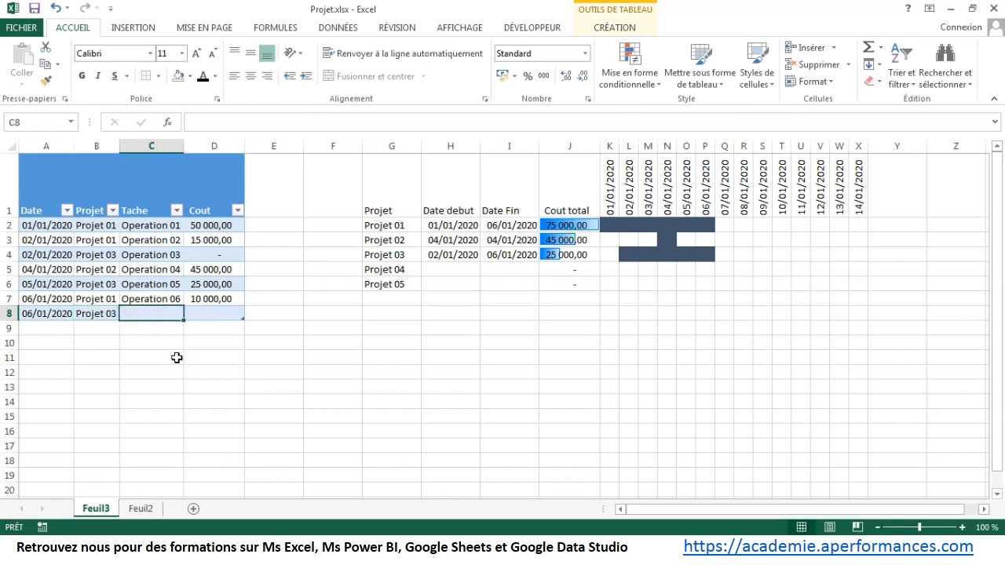
pyautogui.click(174, 300)
pyautogui.moveTo(186, 318); pyautogui.dragTo(190, 316)
pyautogui.click(195, 317)
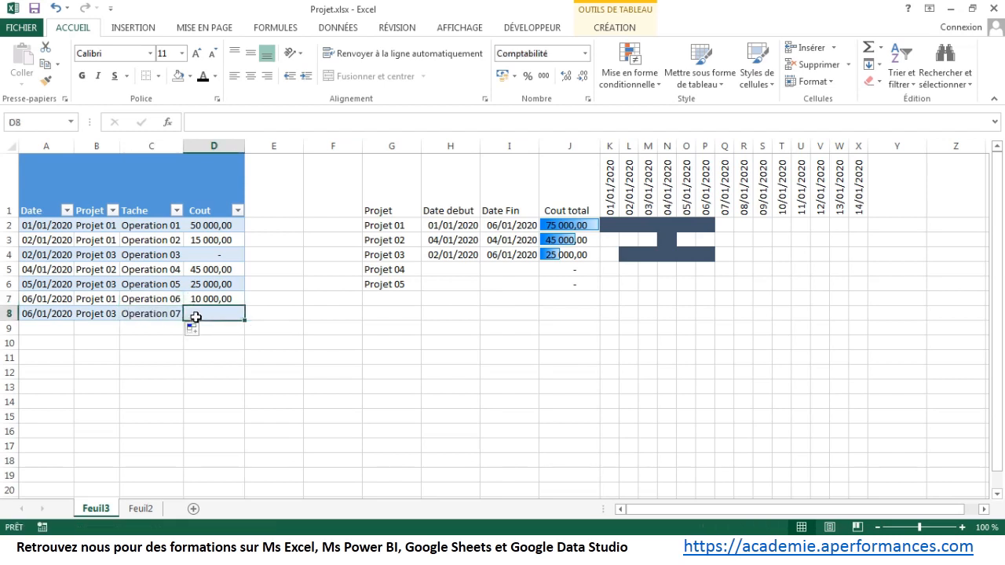
pyautogui.write('50 000')
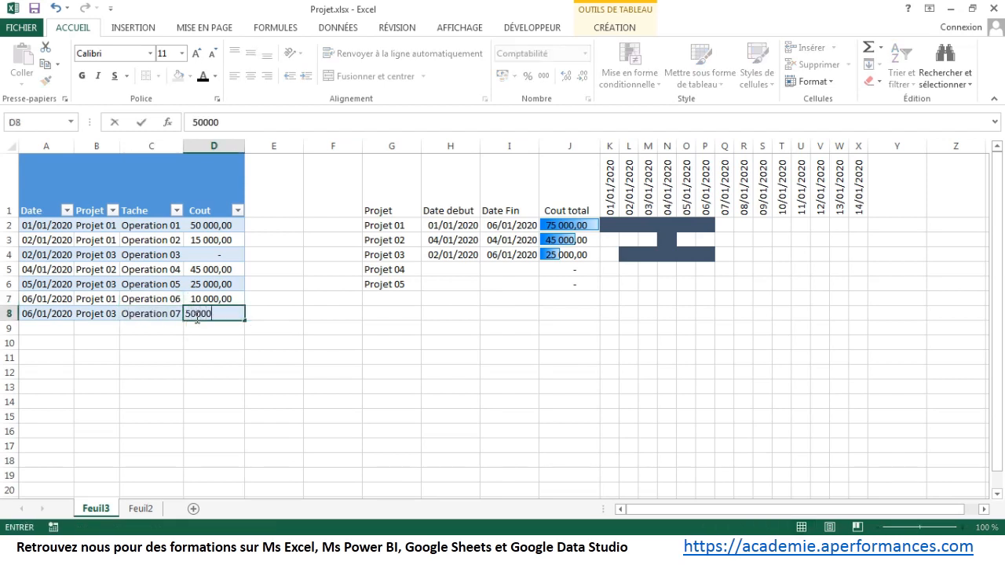
pyautogui.press('Return')
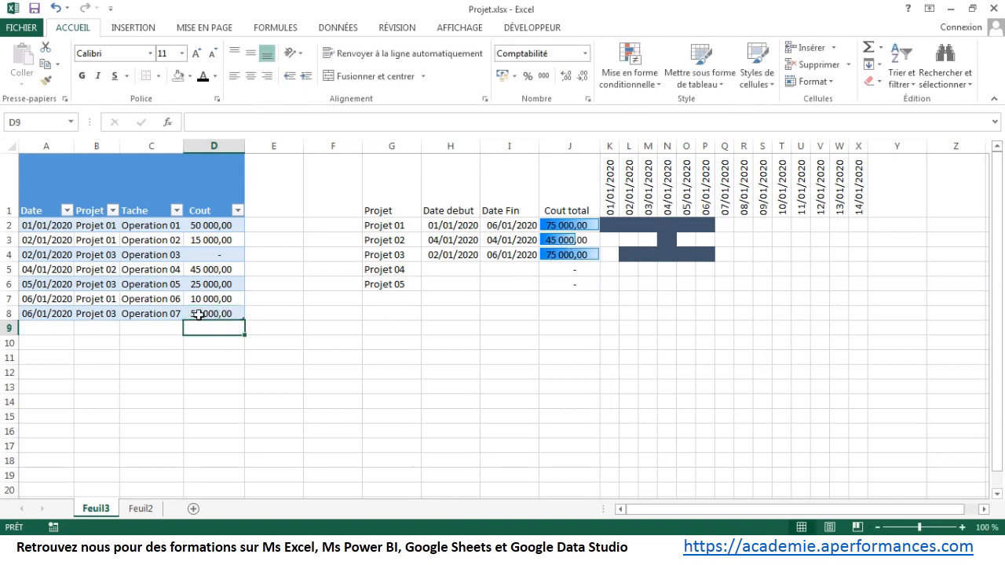